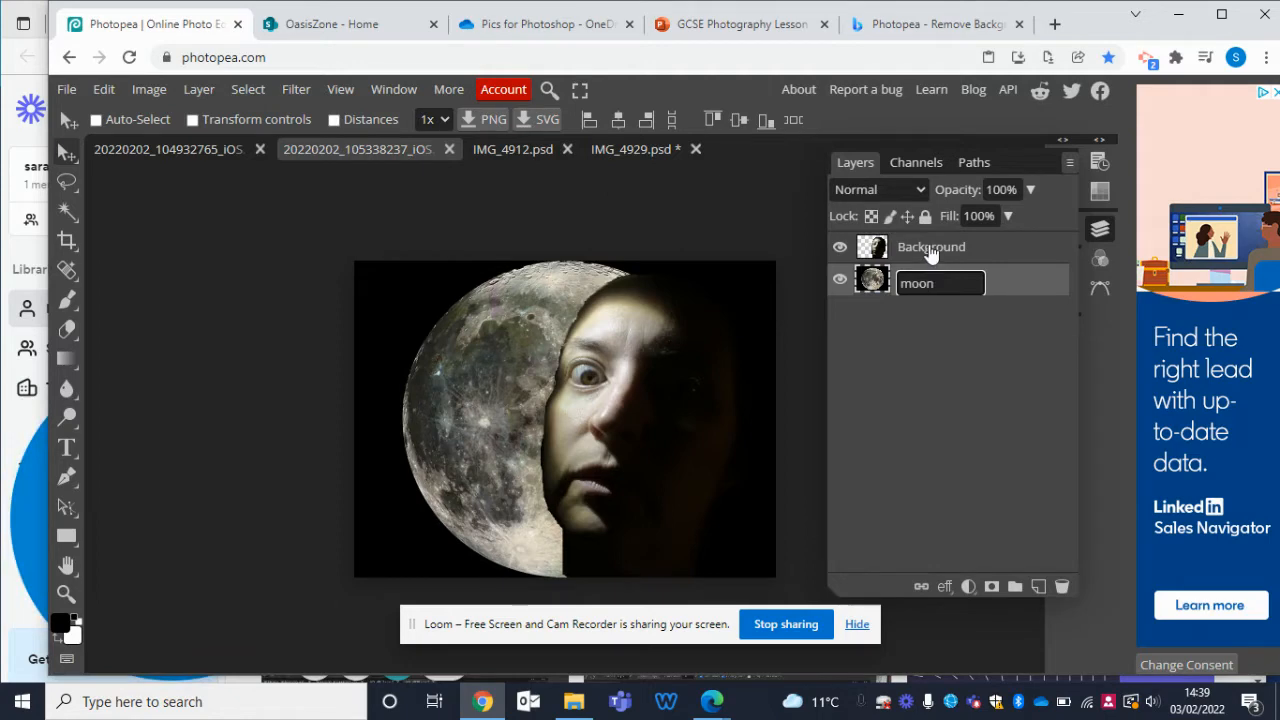
Rename the Background layer containing the face cut-out as "portrait".
left_click(930, 250)
double_click(930, 250)
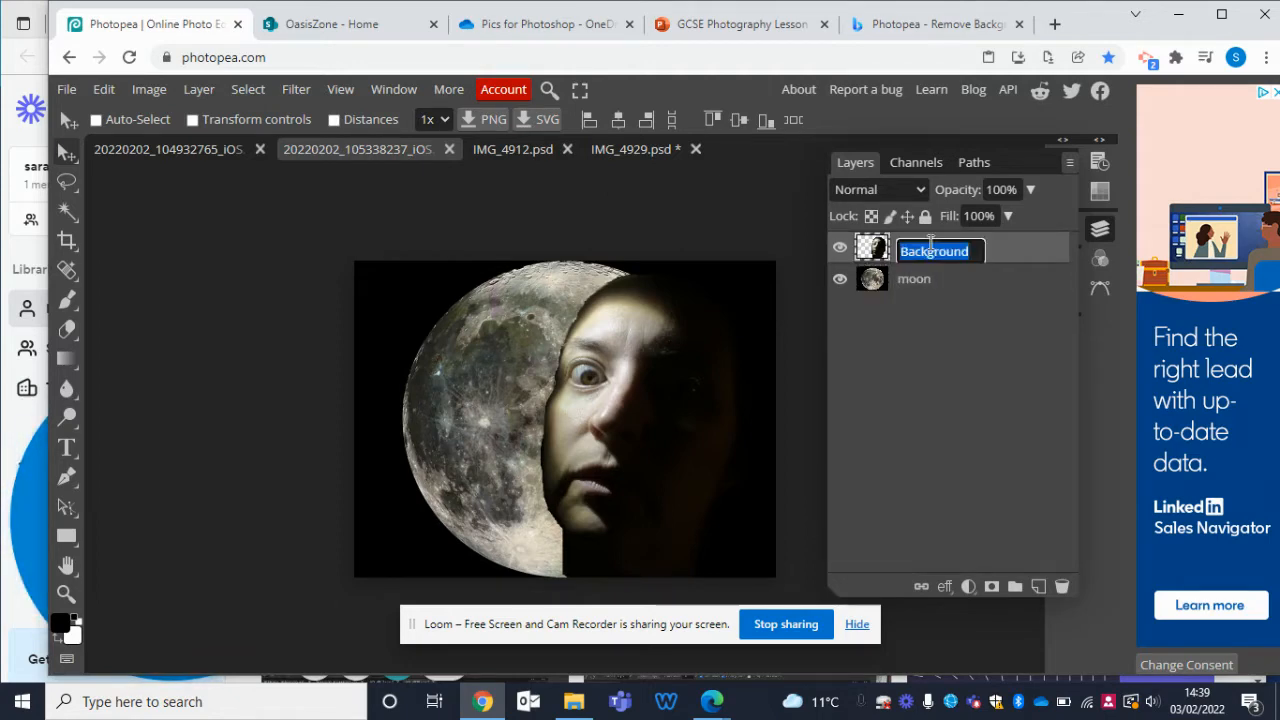
type("portrait")
left_click(917, 332)
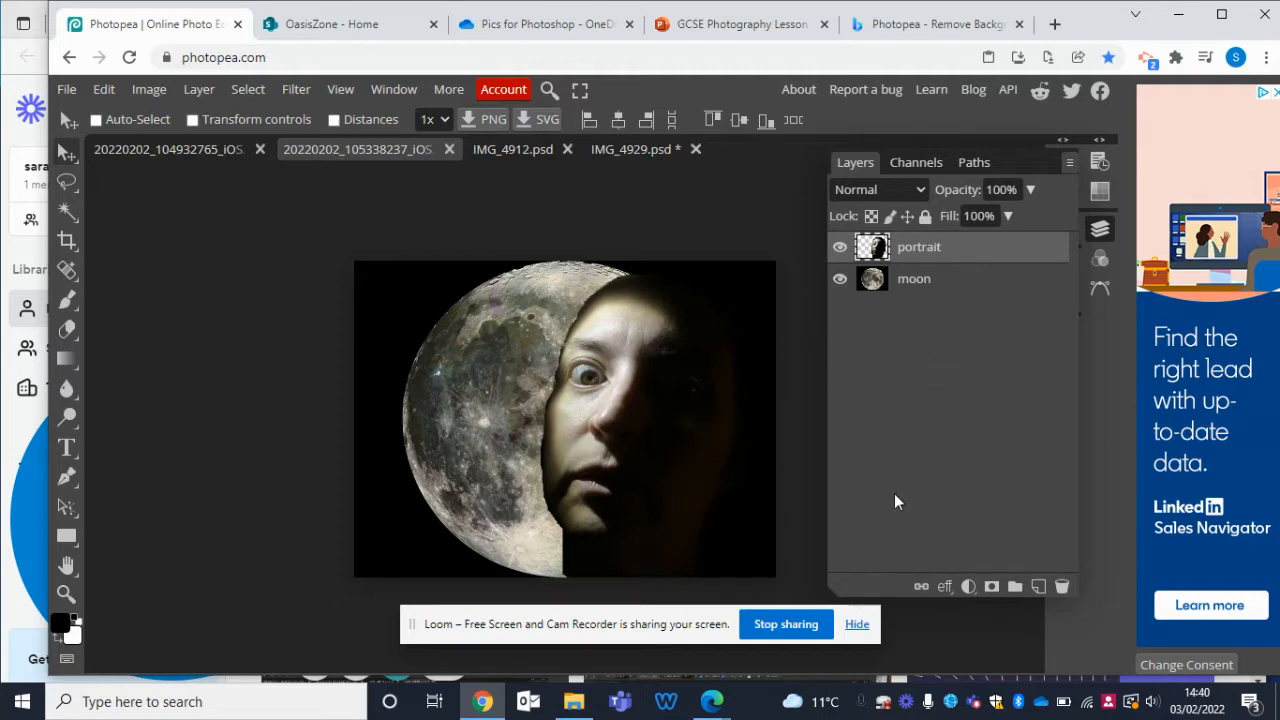
left_click(1100, 229)
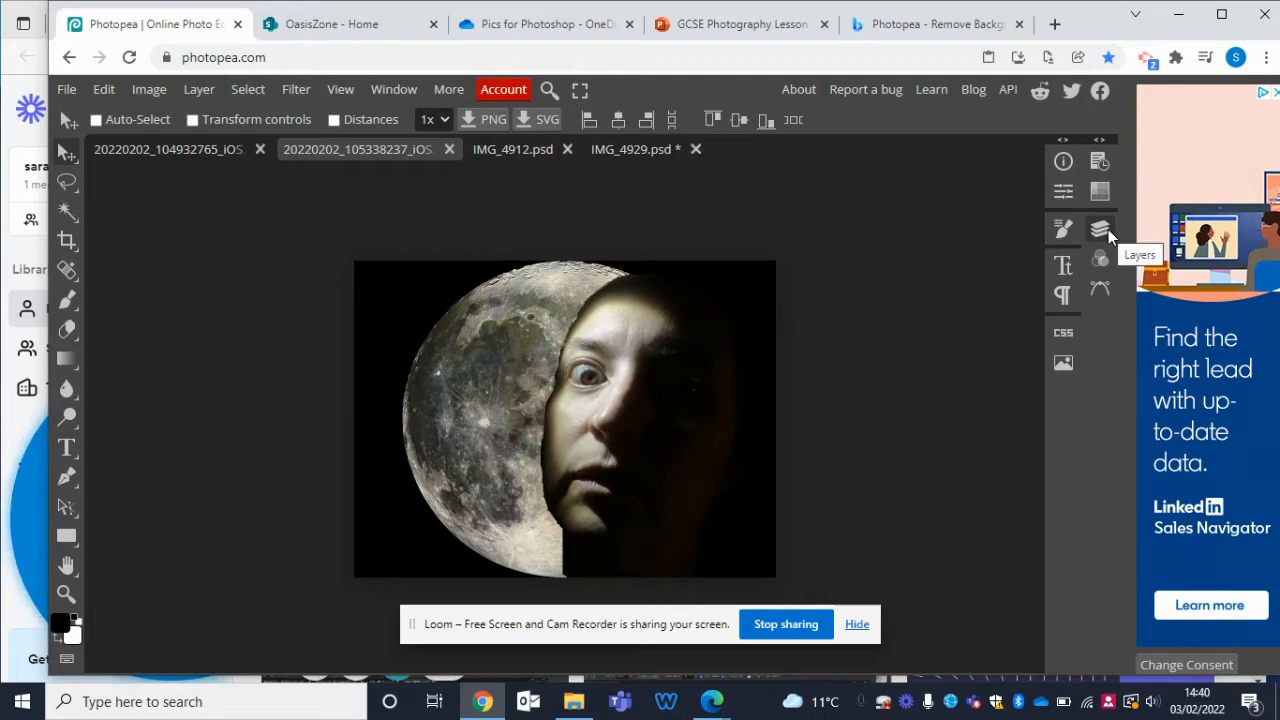
left_click(1103, 228)
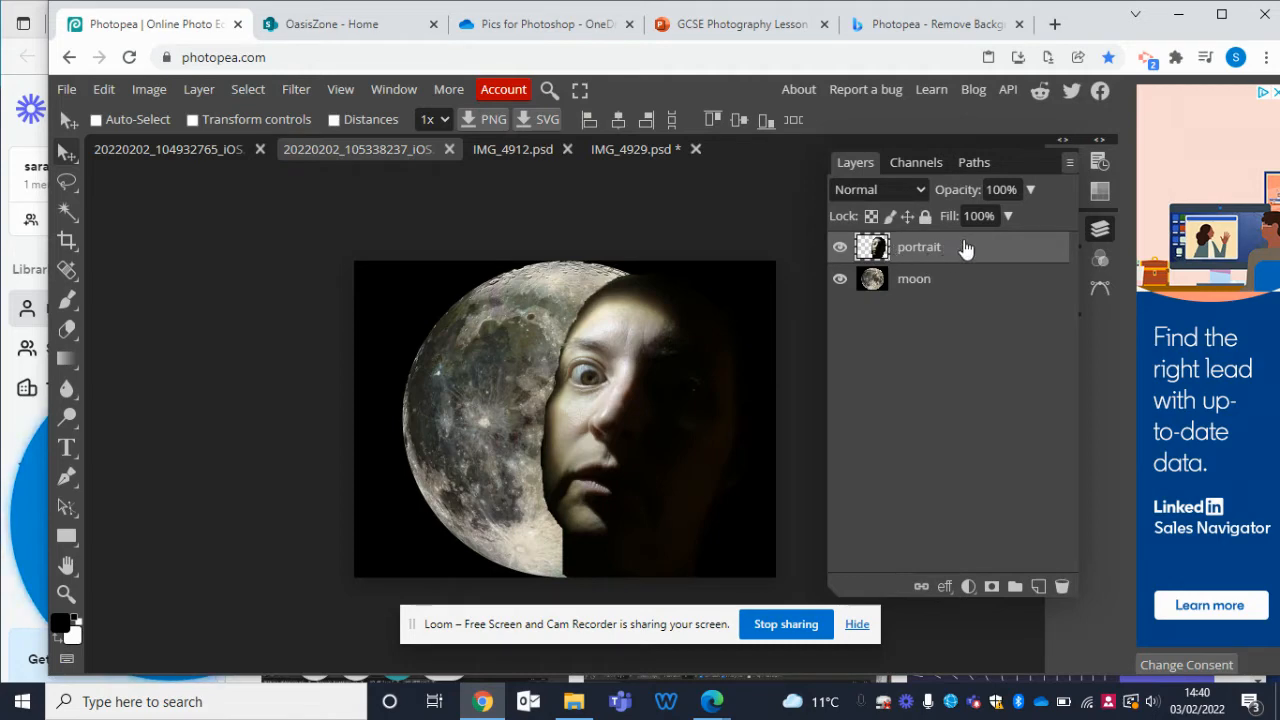
Look through the blend modes for the portrait layer and try Dissolve and Darken on it.
left_click(920, 190)
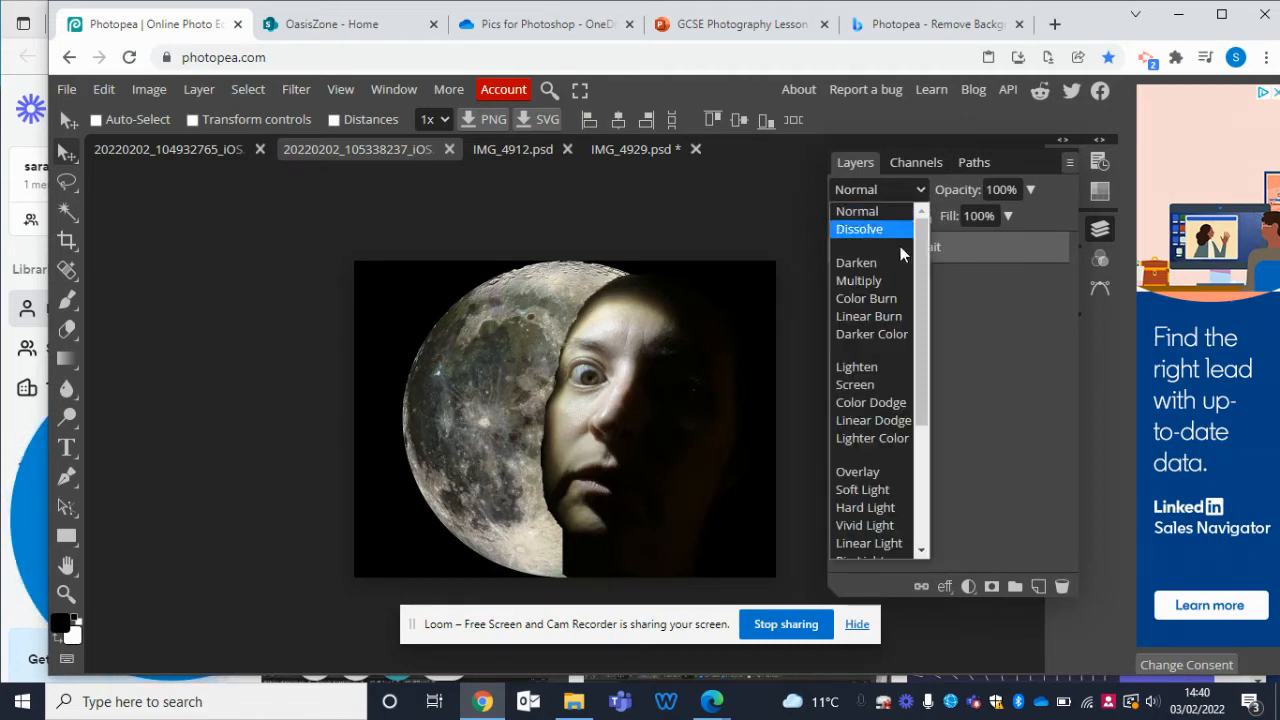
scroll(867, 508, "down", 3)
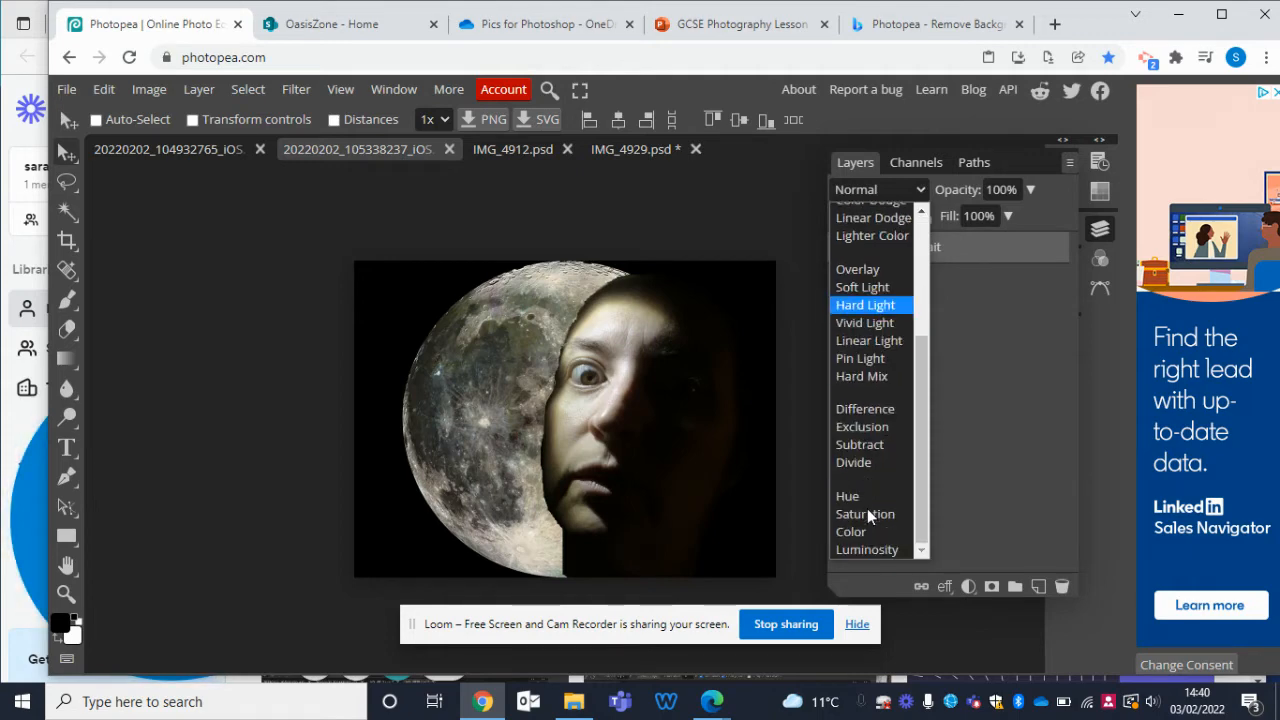
scroll(867, 508, "up", 3)
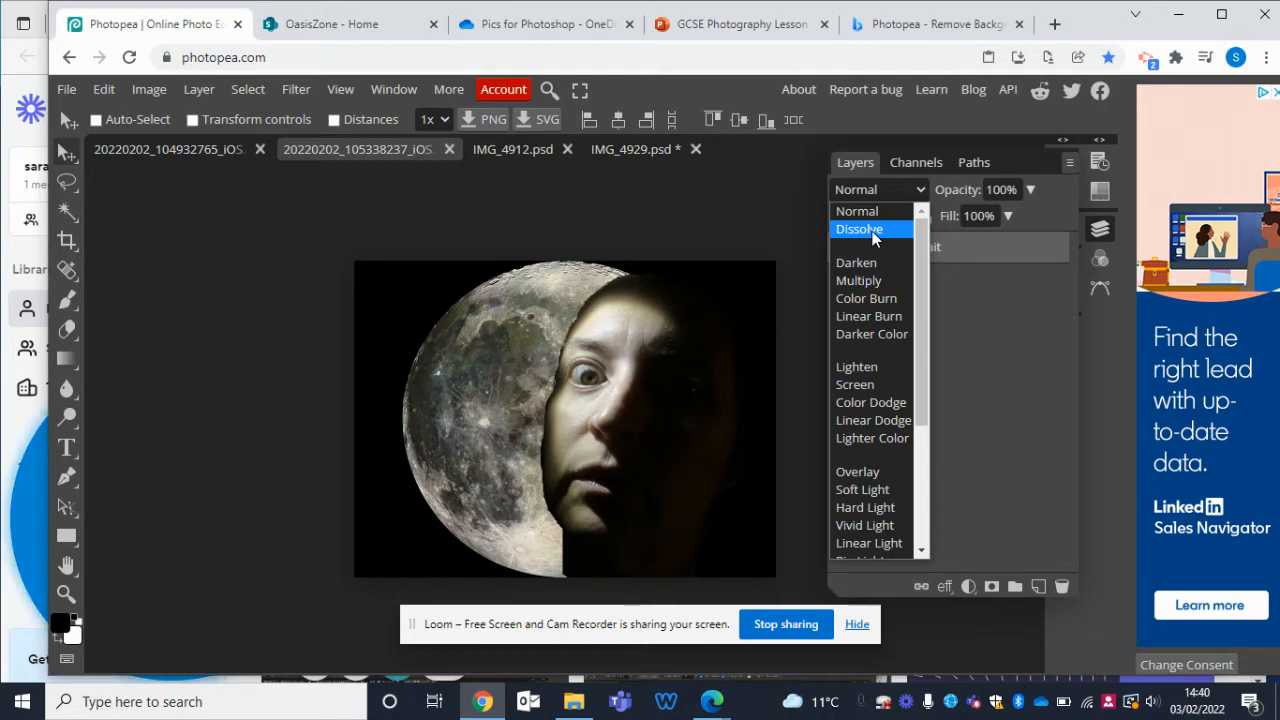
left_click(872, 231)
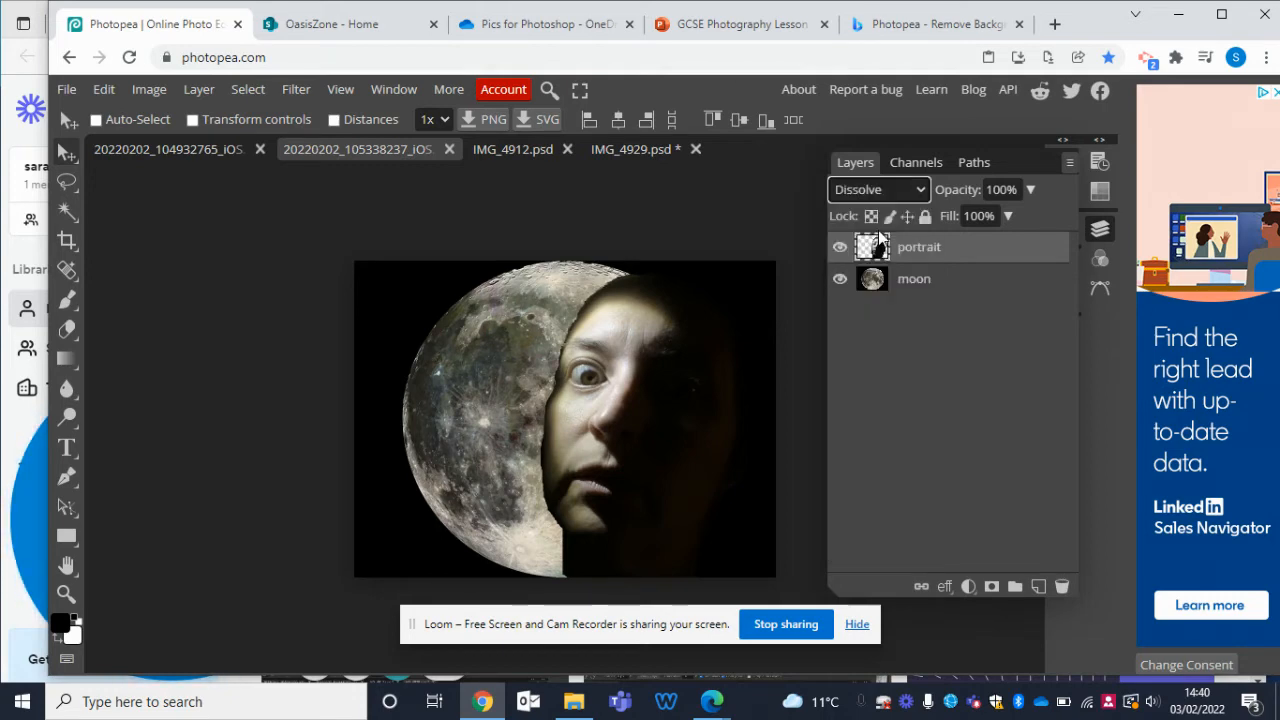
left_click(918, 190)
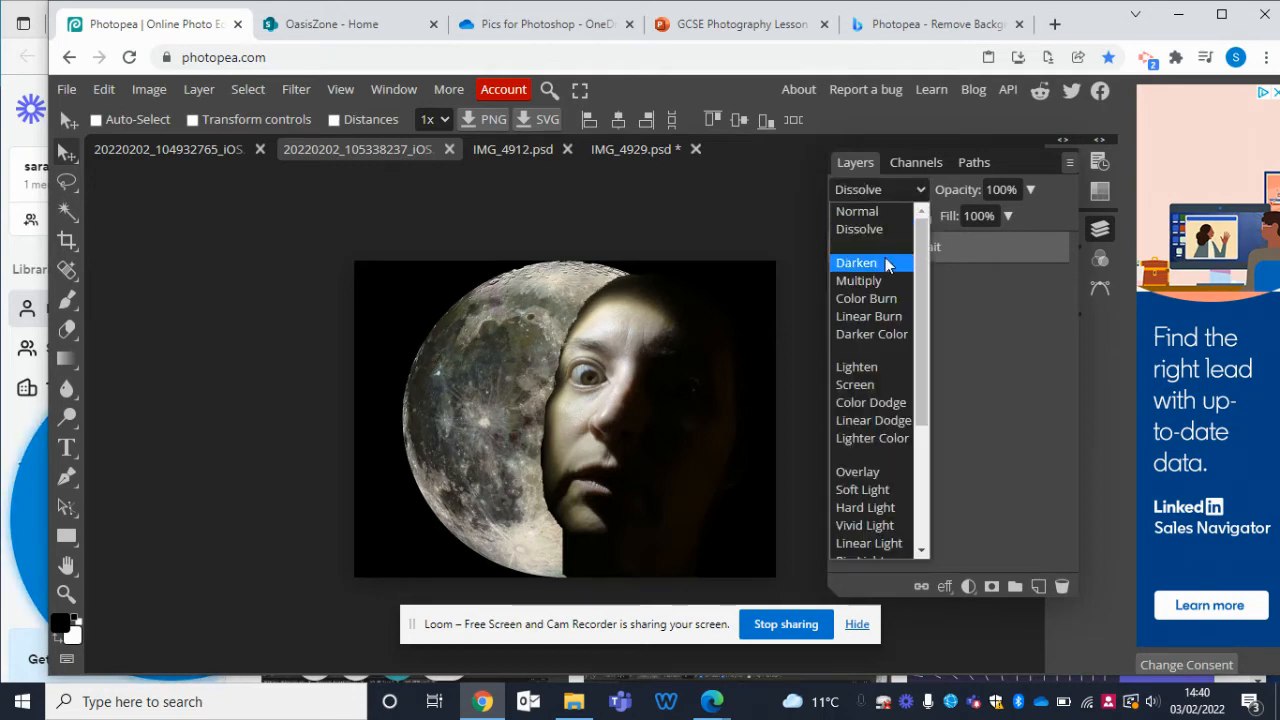
left_click(887, 263)
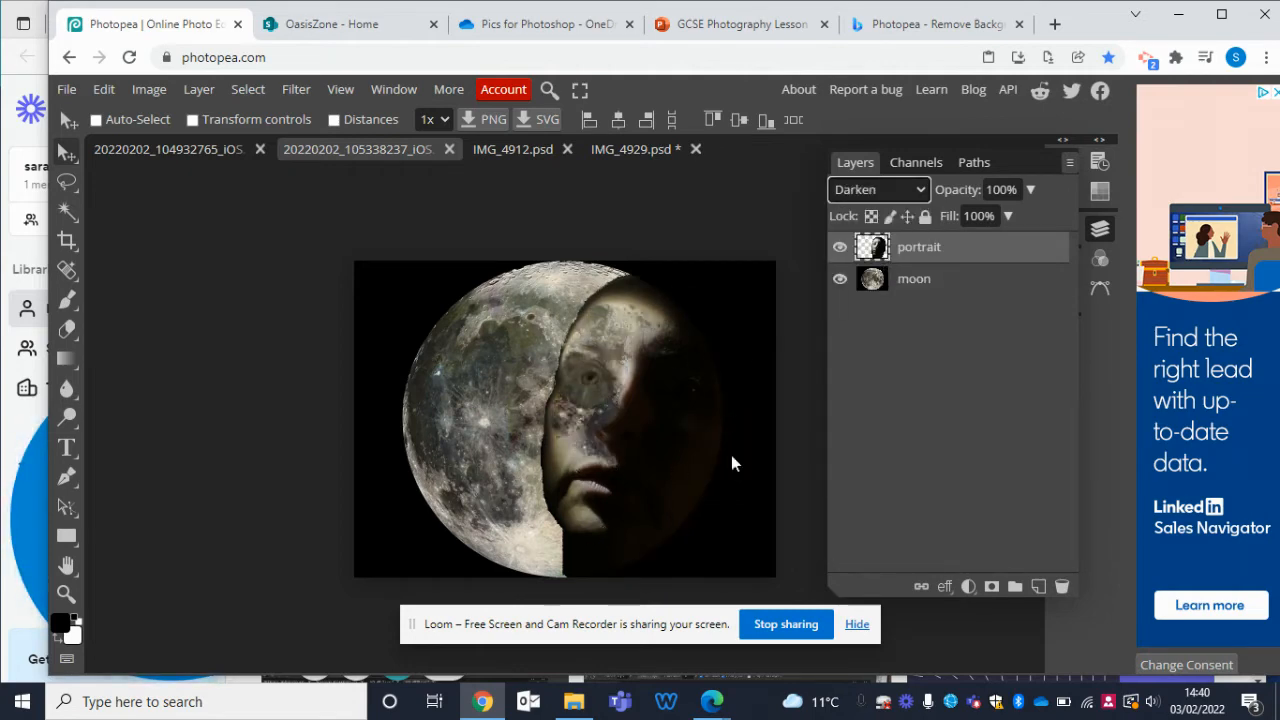
Try the Multiply, Color Burn, Linear Burn and Darker Color blend modes on the portrait layer in turn.
left_click(920, 185)
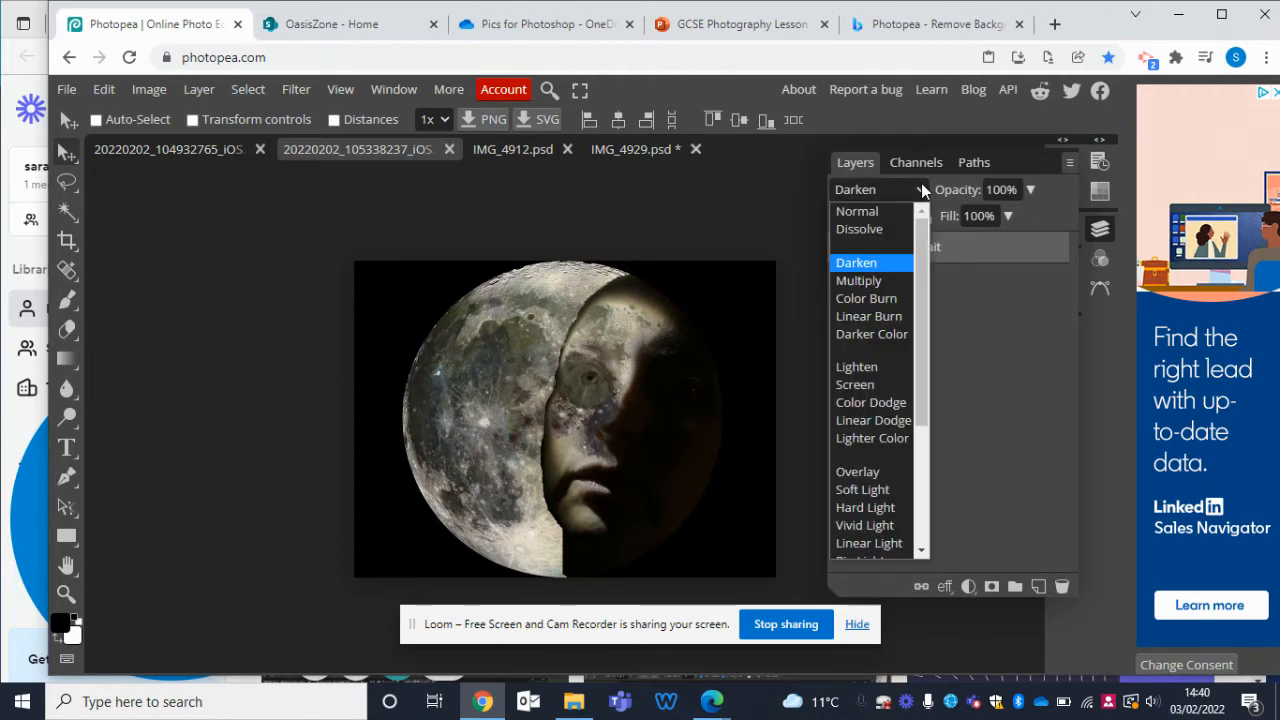
left_click(893, 279)
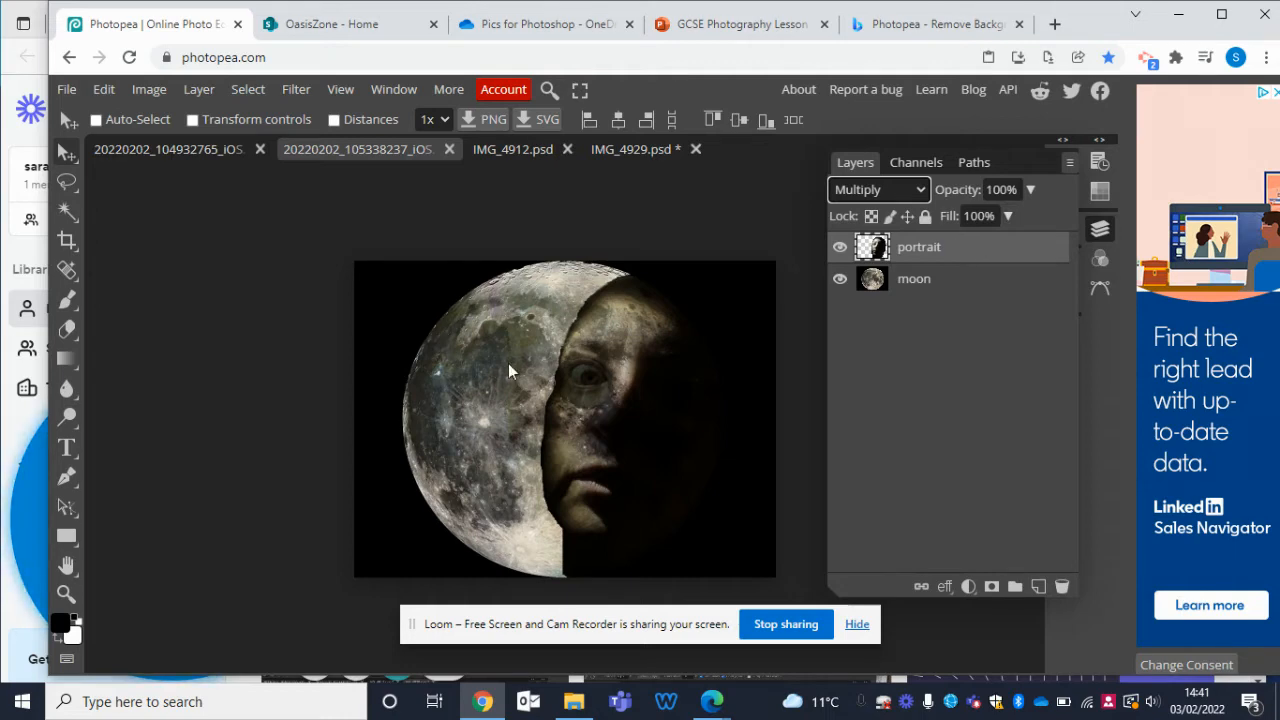
left_click(922, 186)
left_click(899, 299)
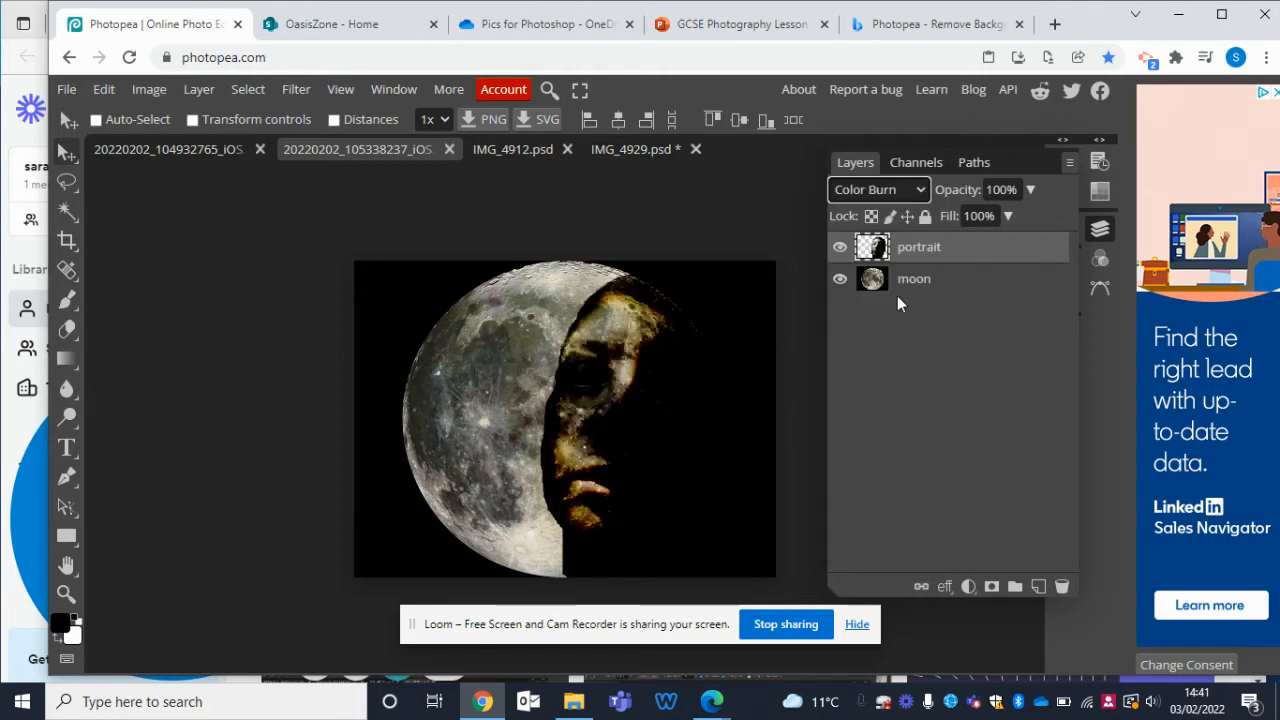
left_click(922, 191)
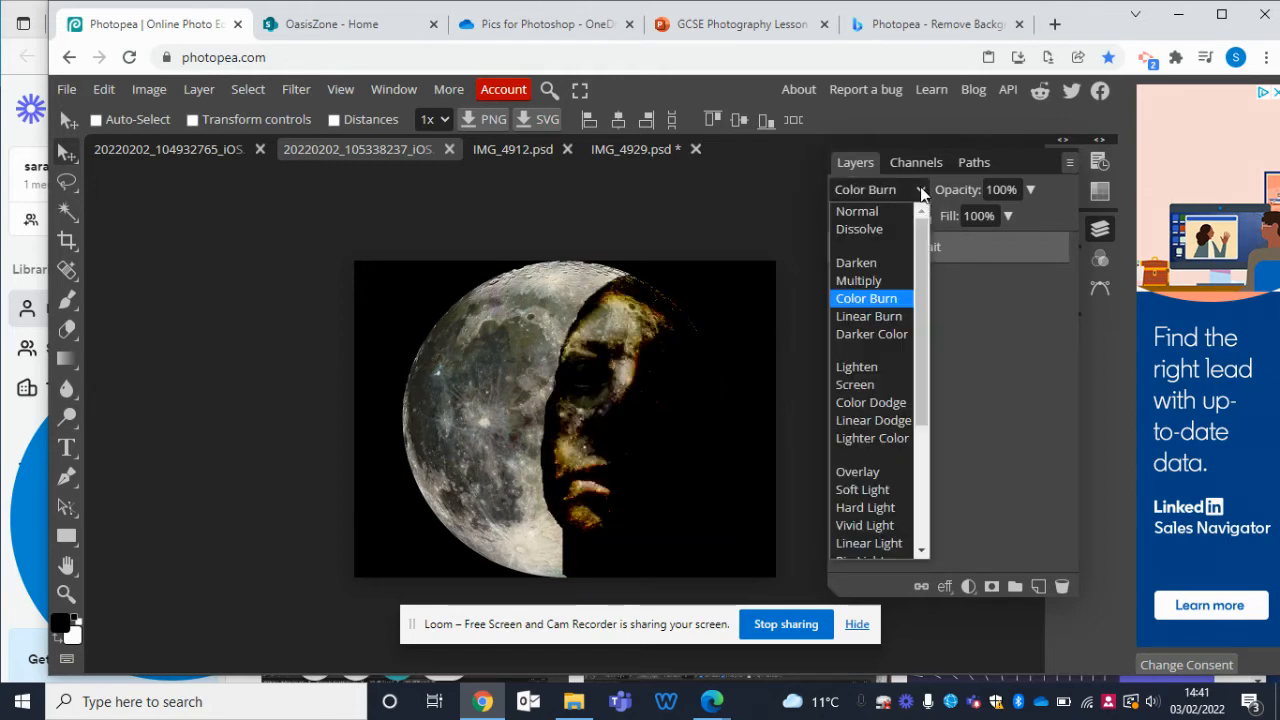
left_click(893, 313)
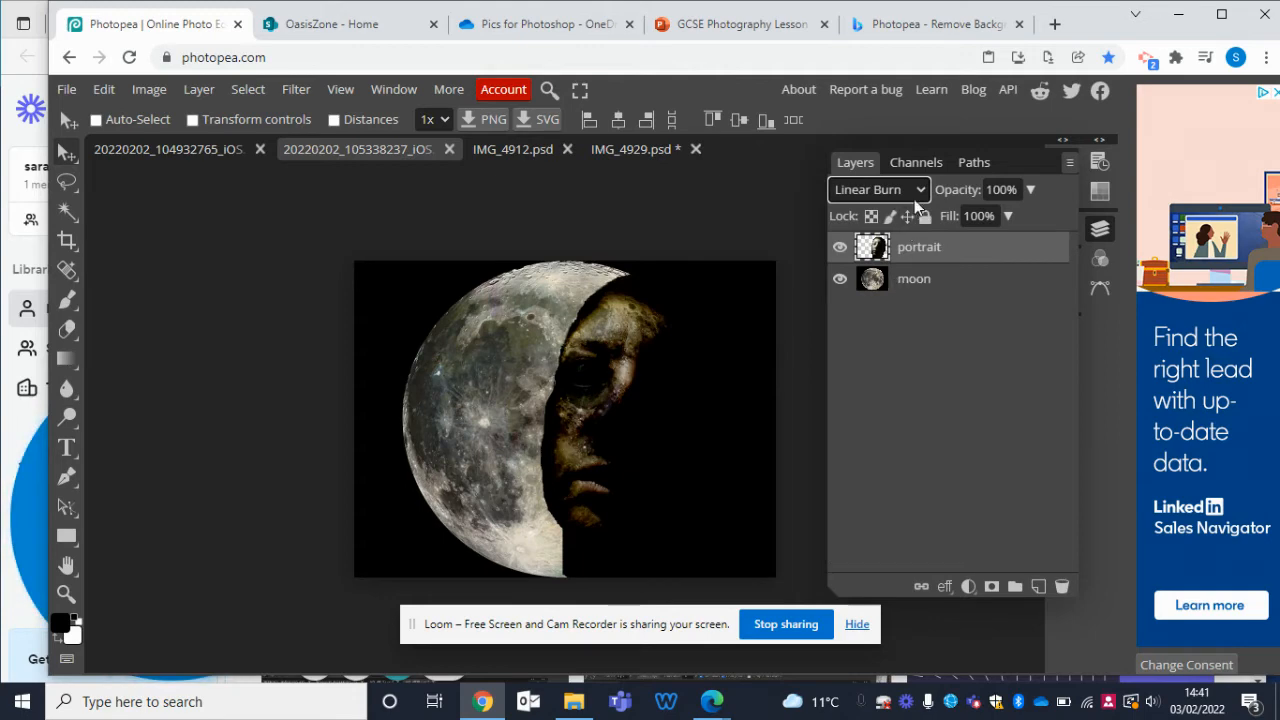
left_click(920, 191)
left_click(885, 339)
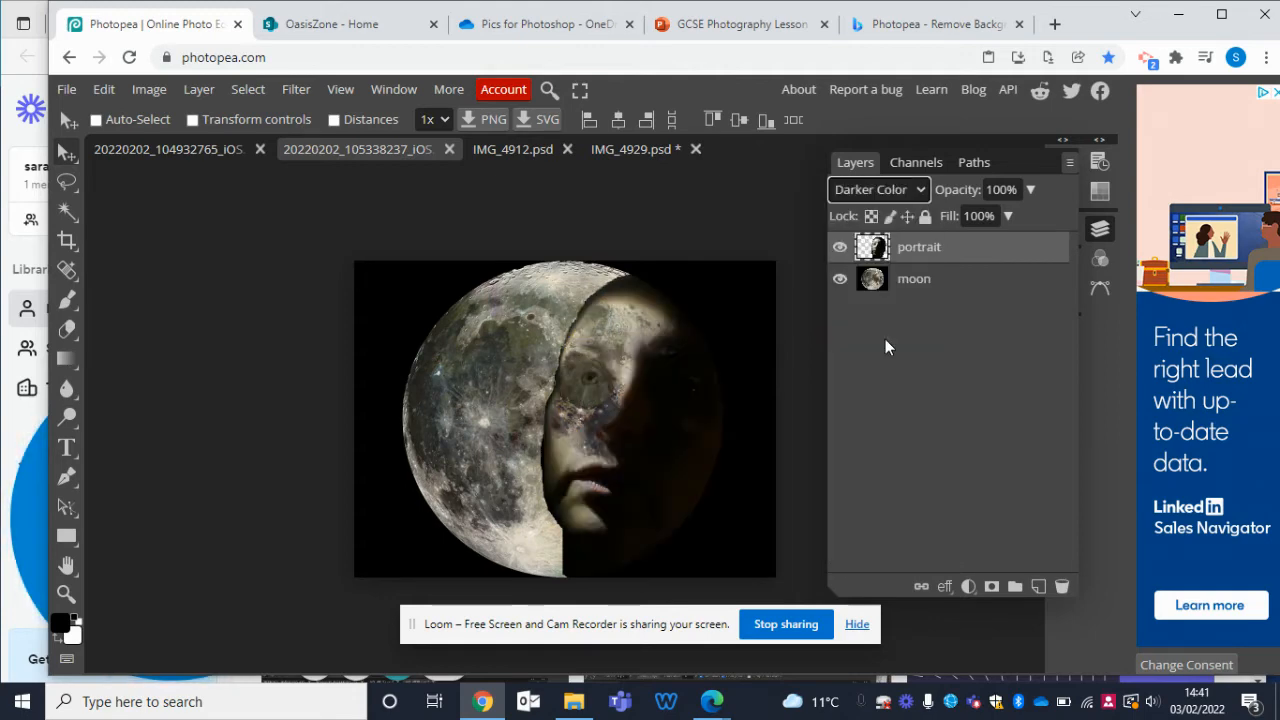
Try the Lighten, Screen, Color Dodge, Linear Dodge and Lighter Color blend modes on the portrait layer in turn.
left_click(926, 191)
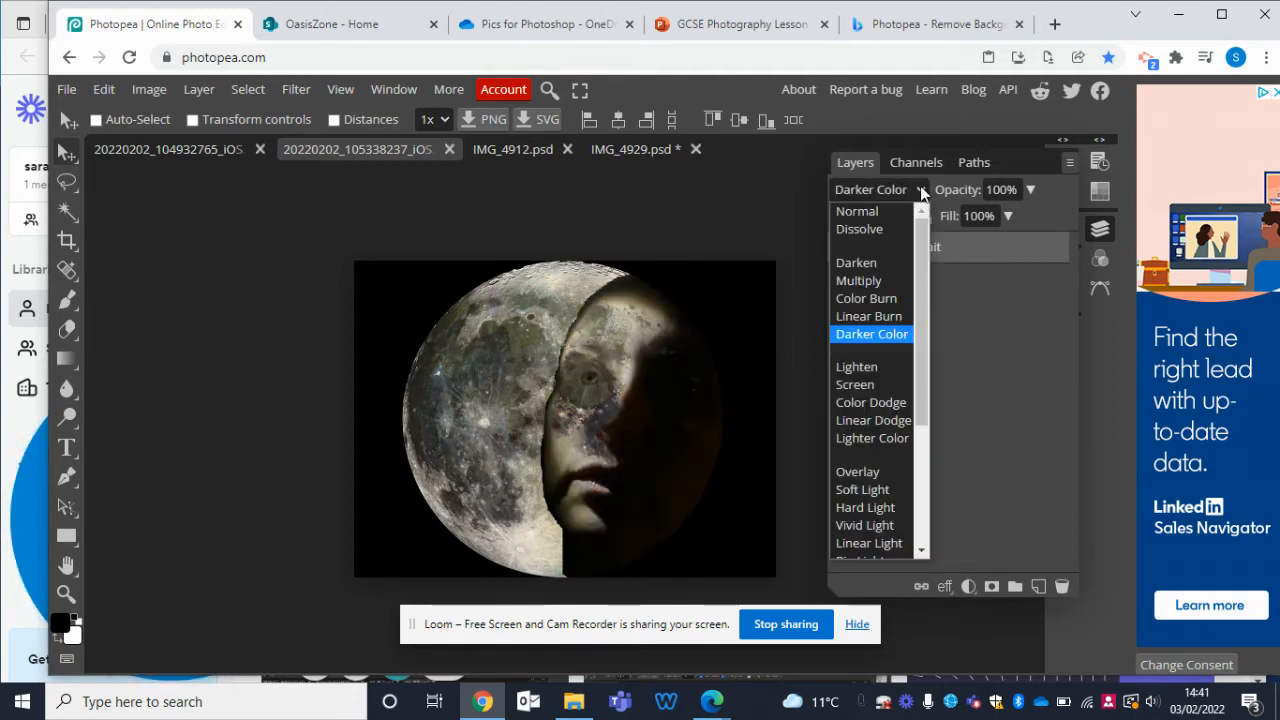
left_click(883, 367)
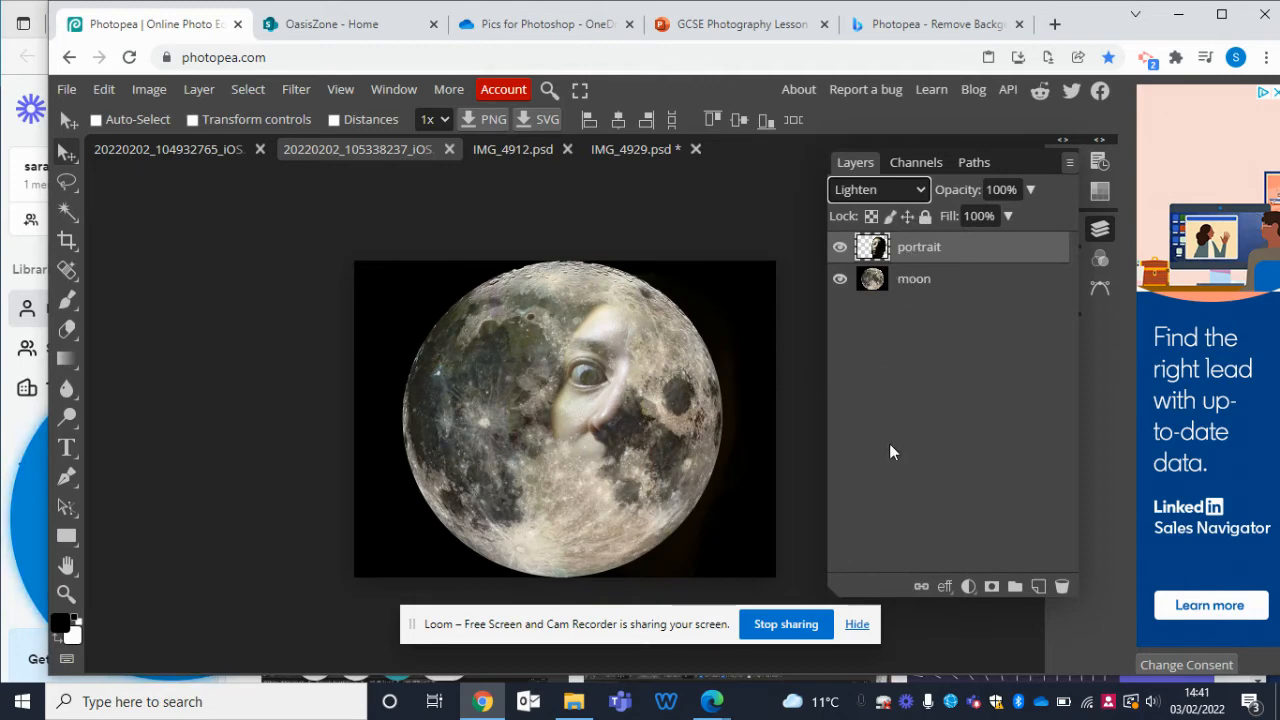
left_click(920, 191)
left_click(886, 384)
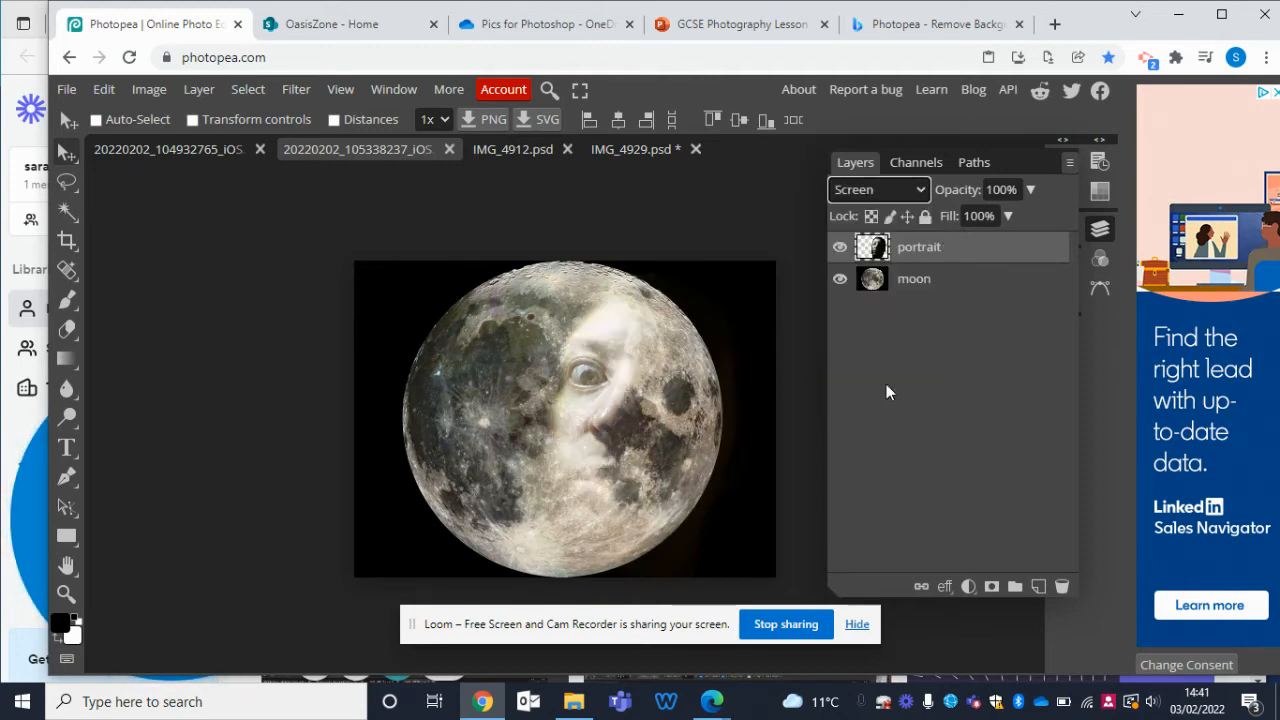
left_click(921, 189)
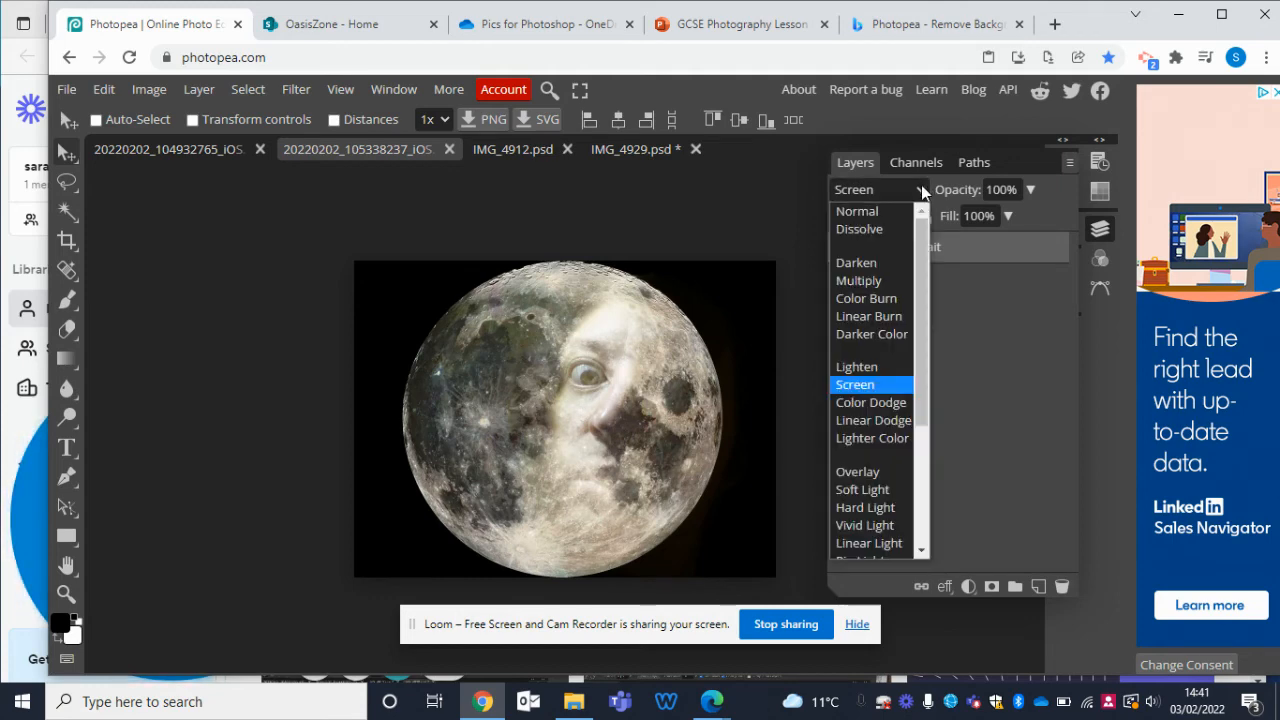
left_click(891, 402)
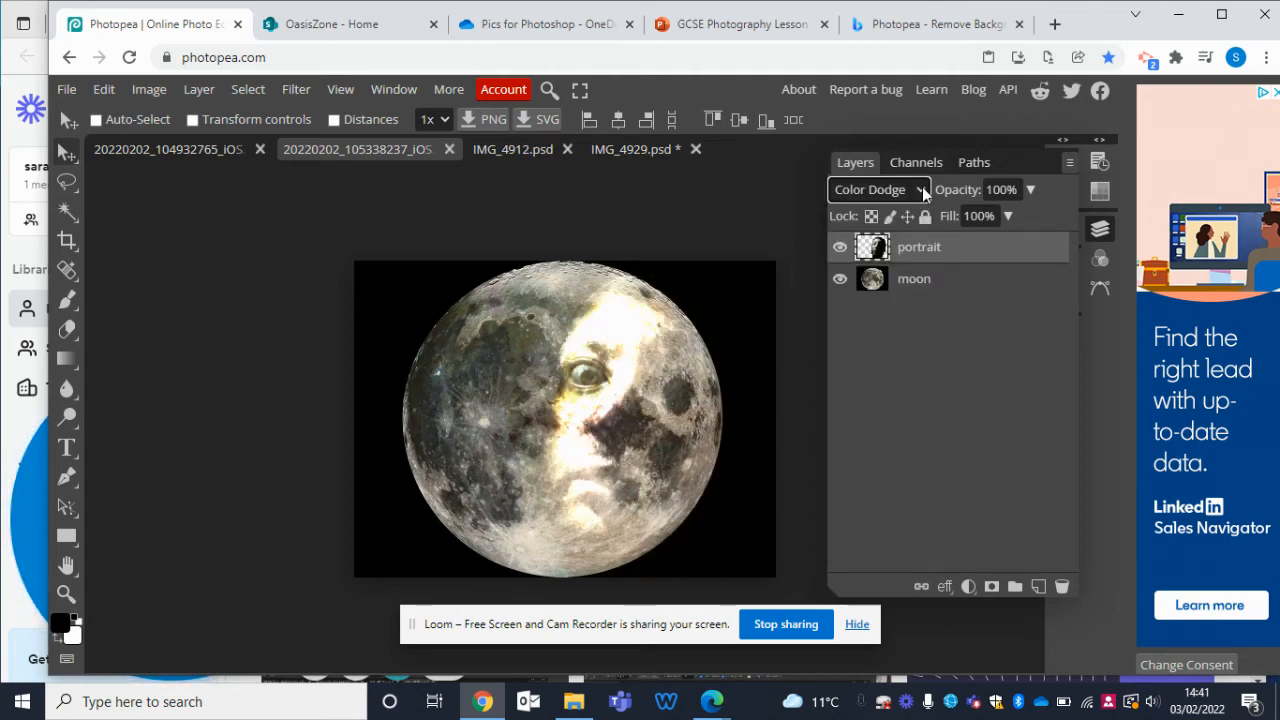
left_click(922, 189)
left_click(884, 418)
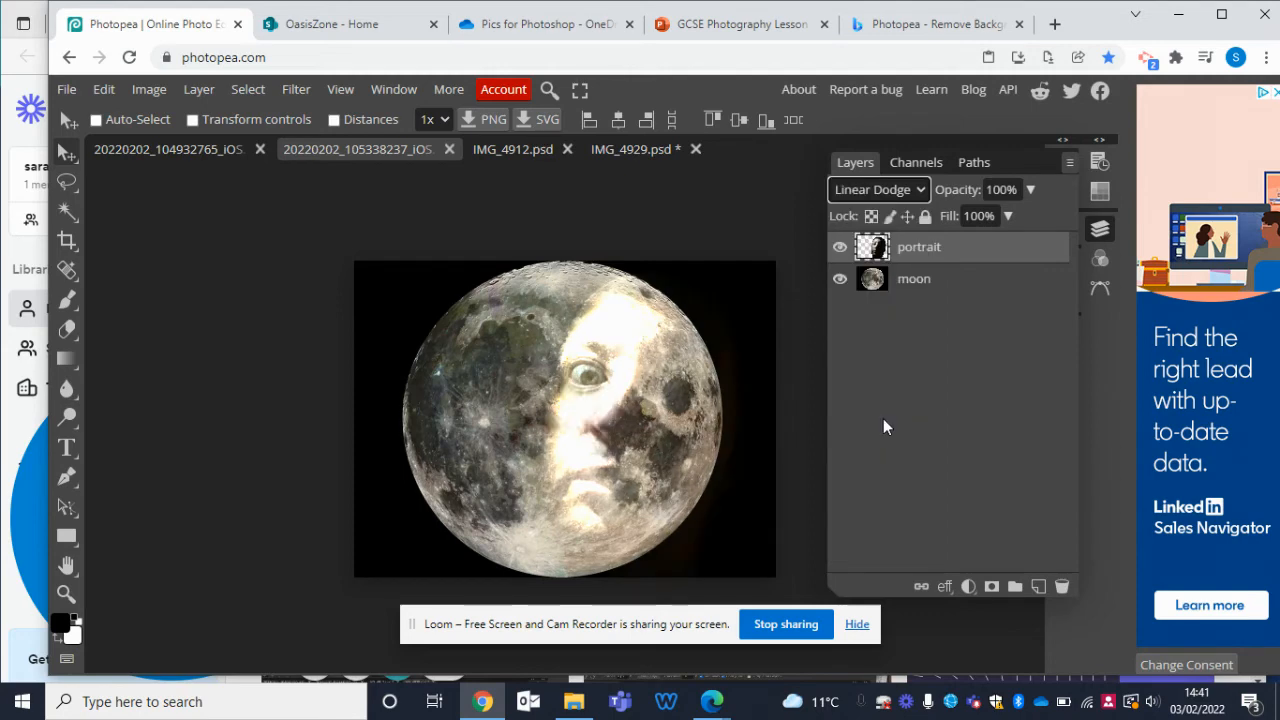
left_click(917, 191)
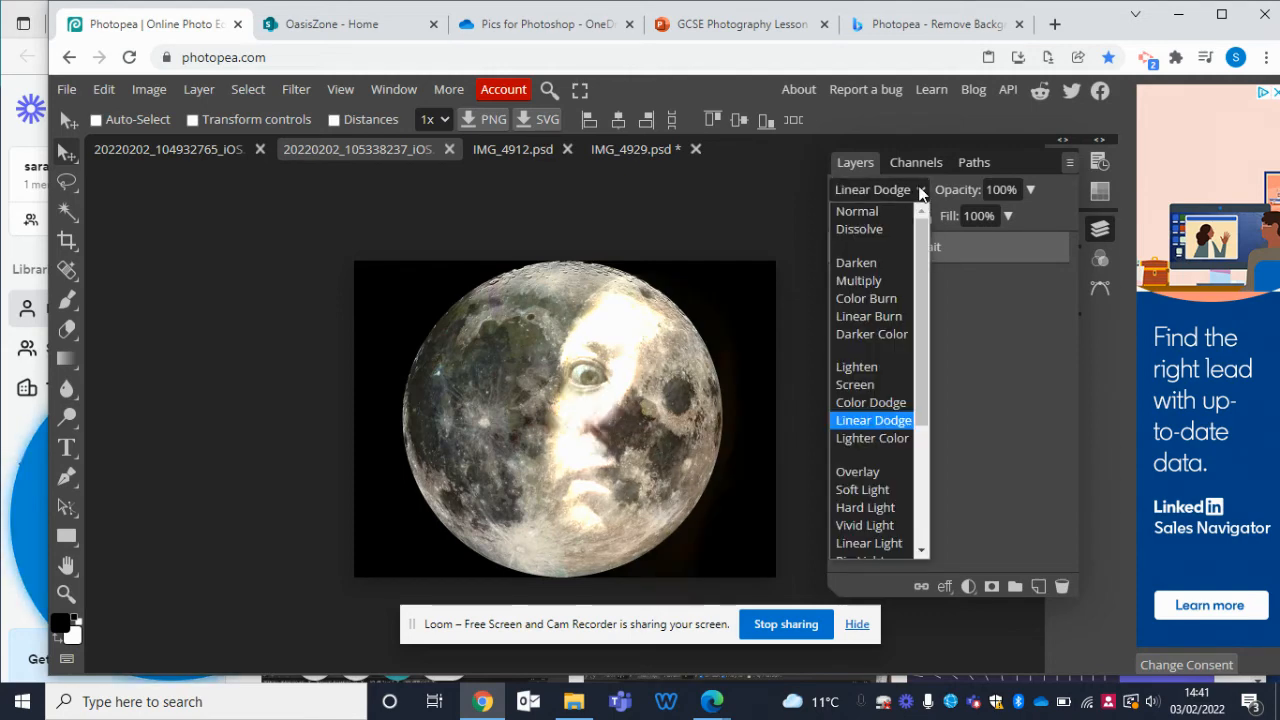
left_click(882, 441)
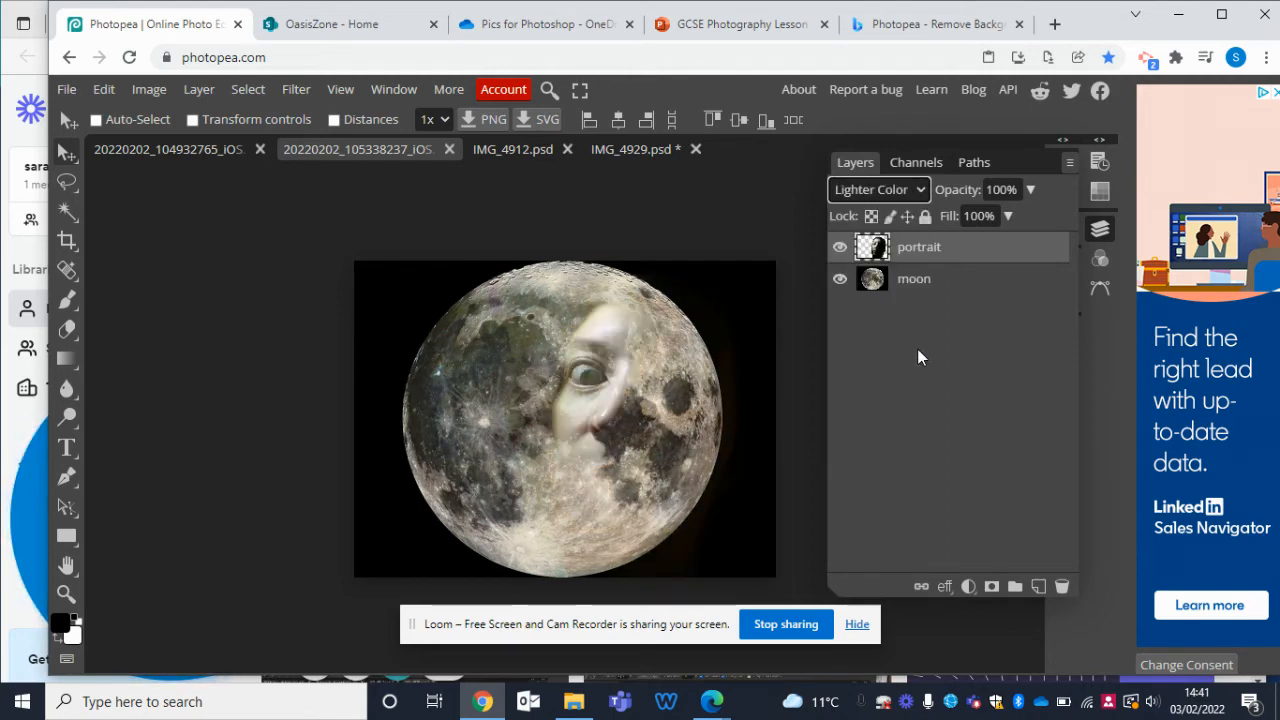
Set the portrait layer's blend mode to Overlay and move the face left over the middle of the moon.
left_click(921, 192)
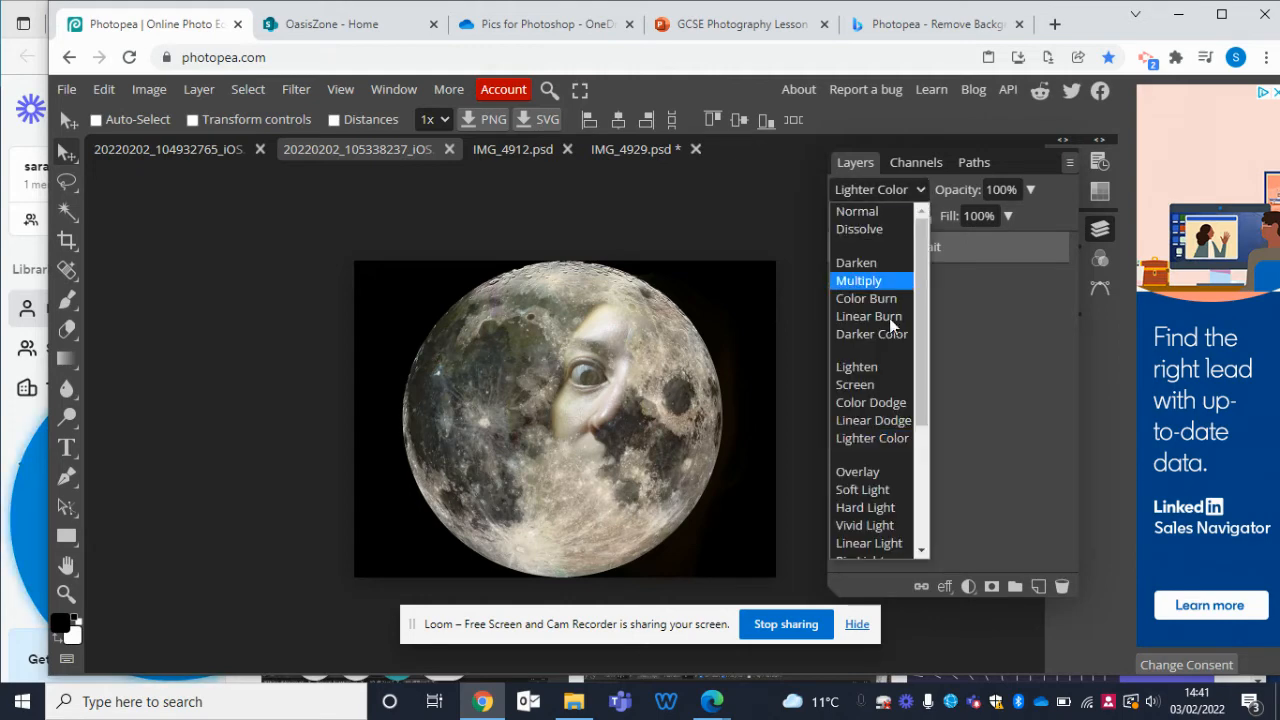
left_click(859, 470)
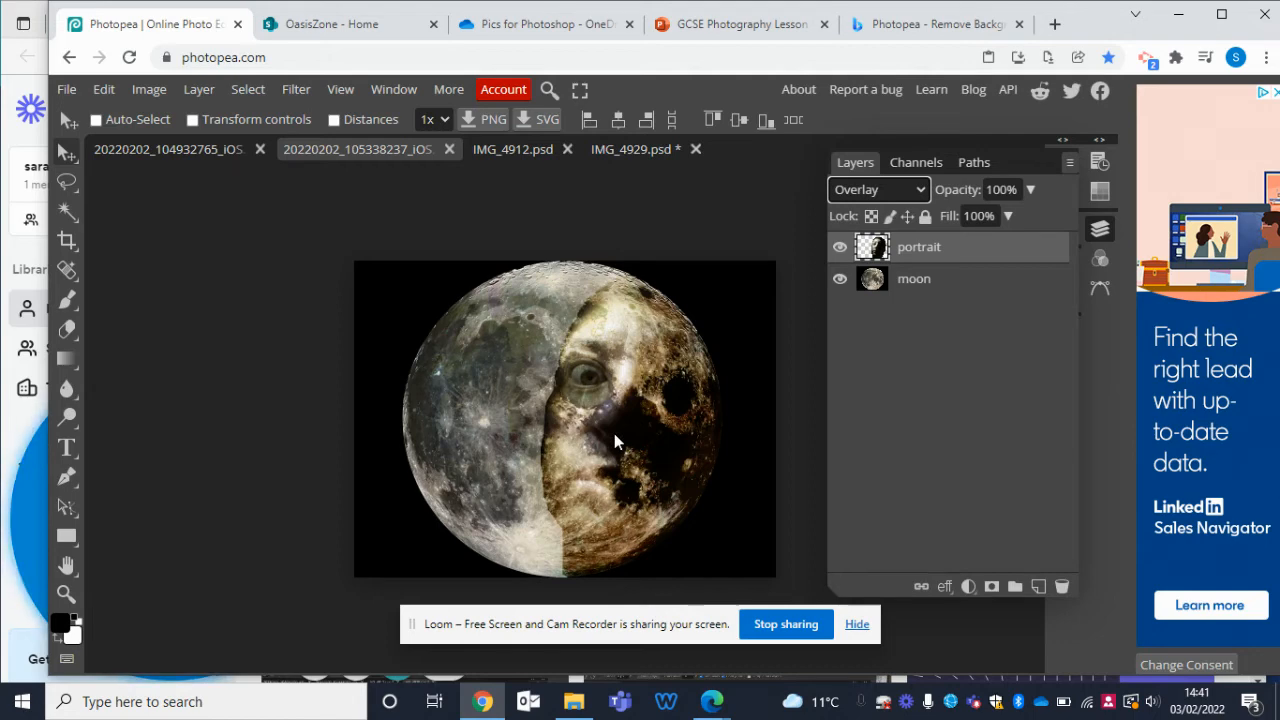
left_click_drag(613, 434, 548, 437)
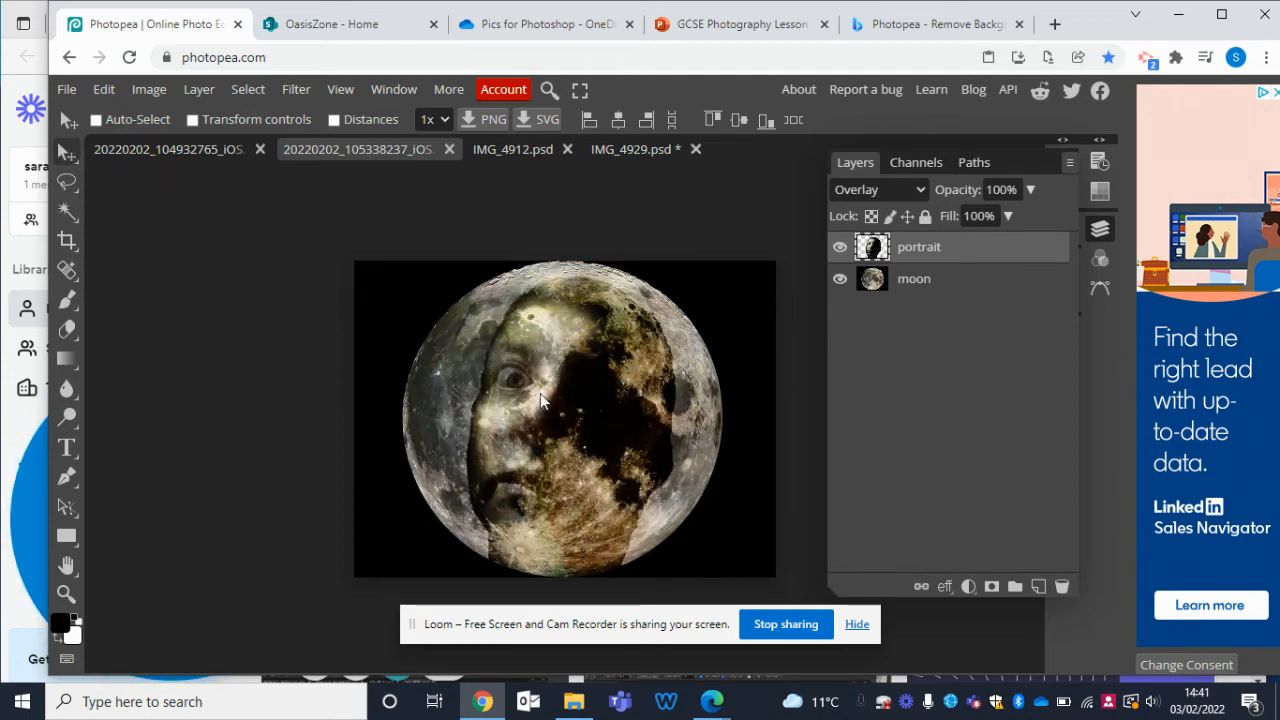
mouse_move(540, 393)
left_mouse_down()
mouse_move(507, 422)
mouse_move(580, 382)
mouse_move(540, 382)
left_mouse_up()
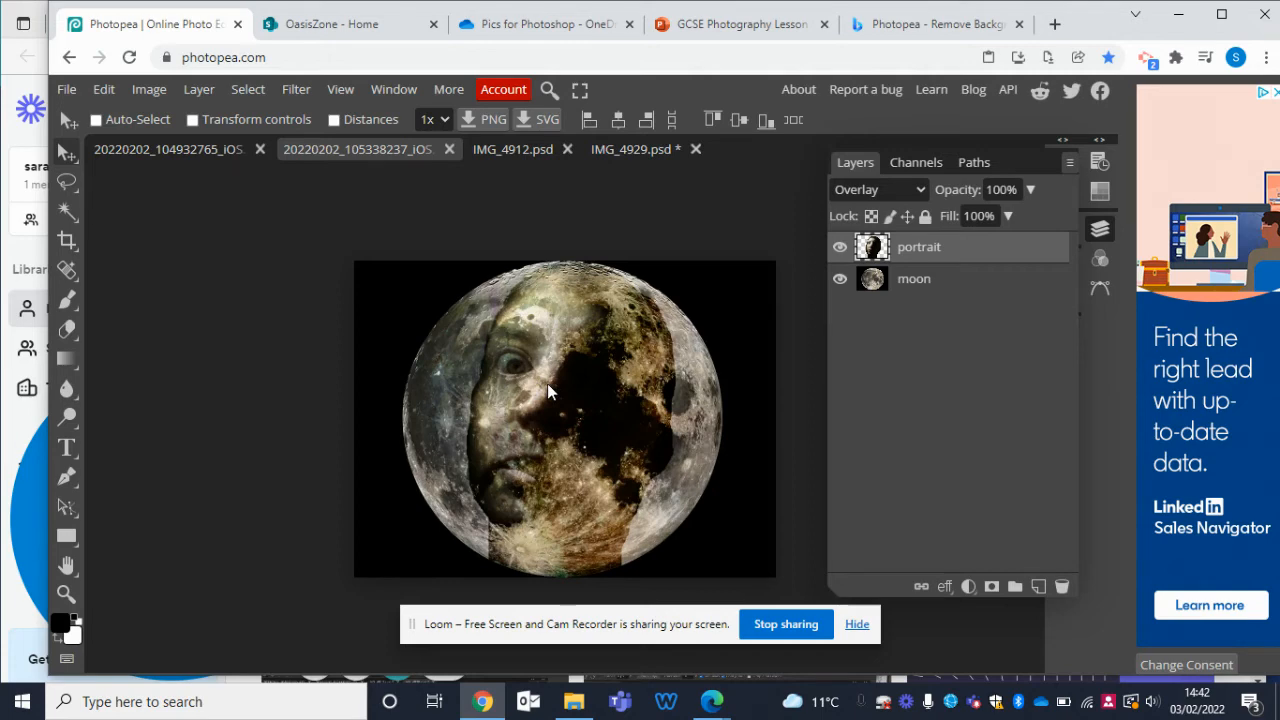
left_click_drag(547, 383, 538, 383)
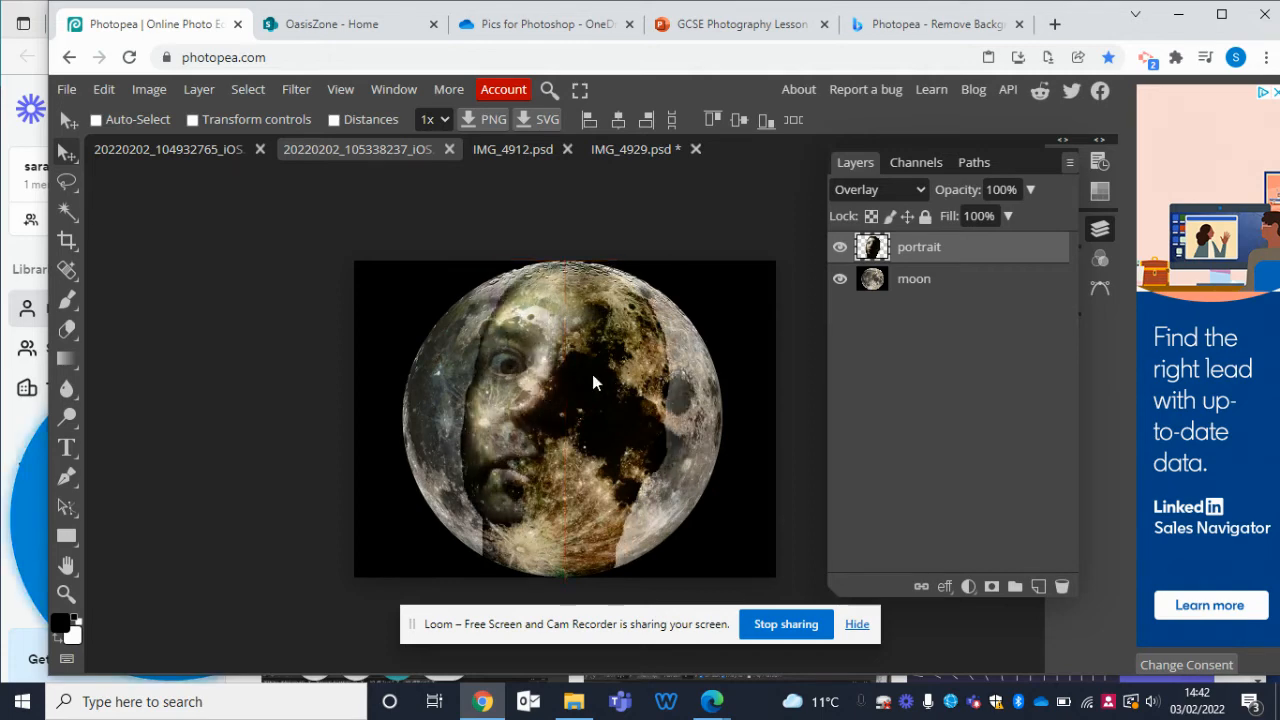
Check the portrait with the moon layer hidden, show the moon again and move the face over the moon's right half.
left_click(840, 280)
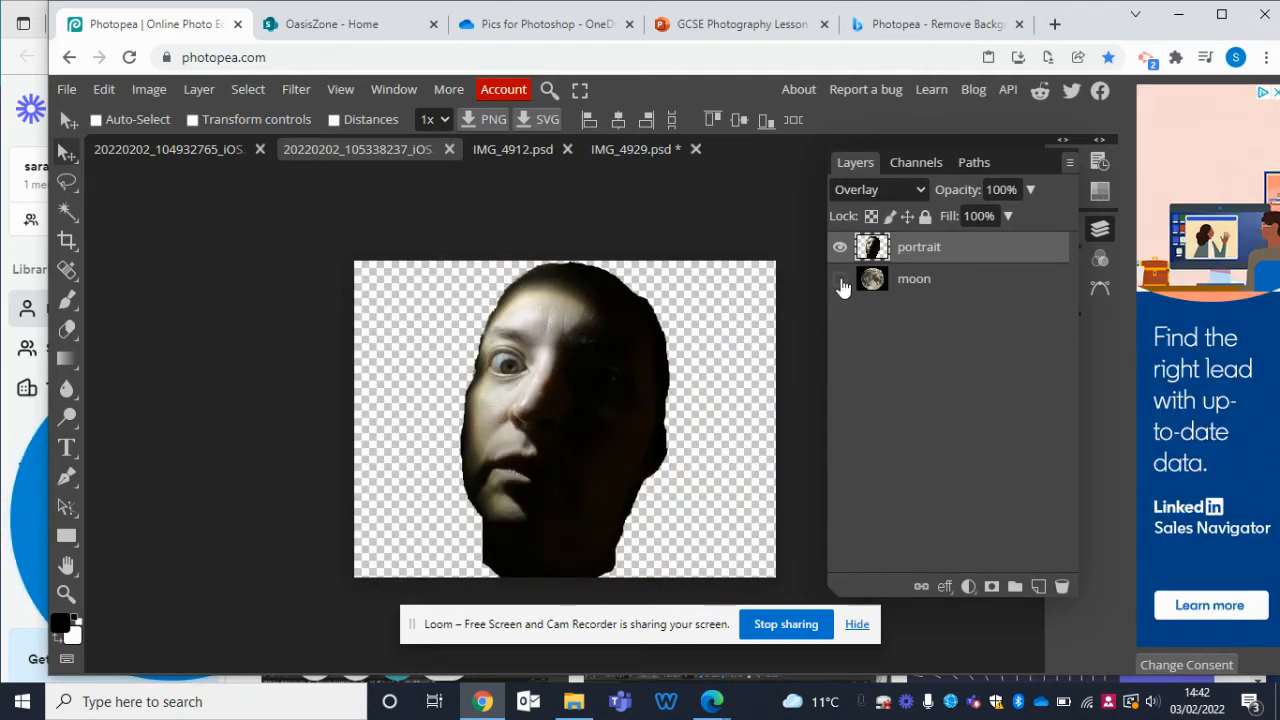
left_click(840, 280)
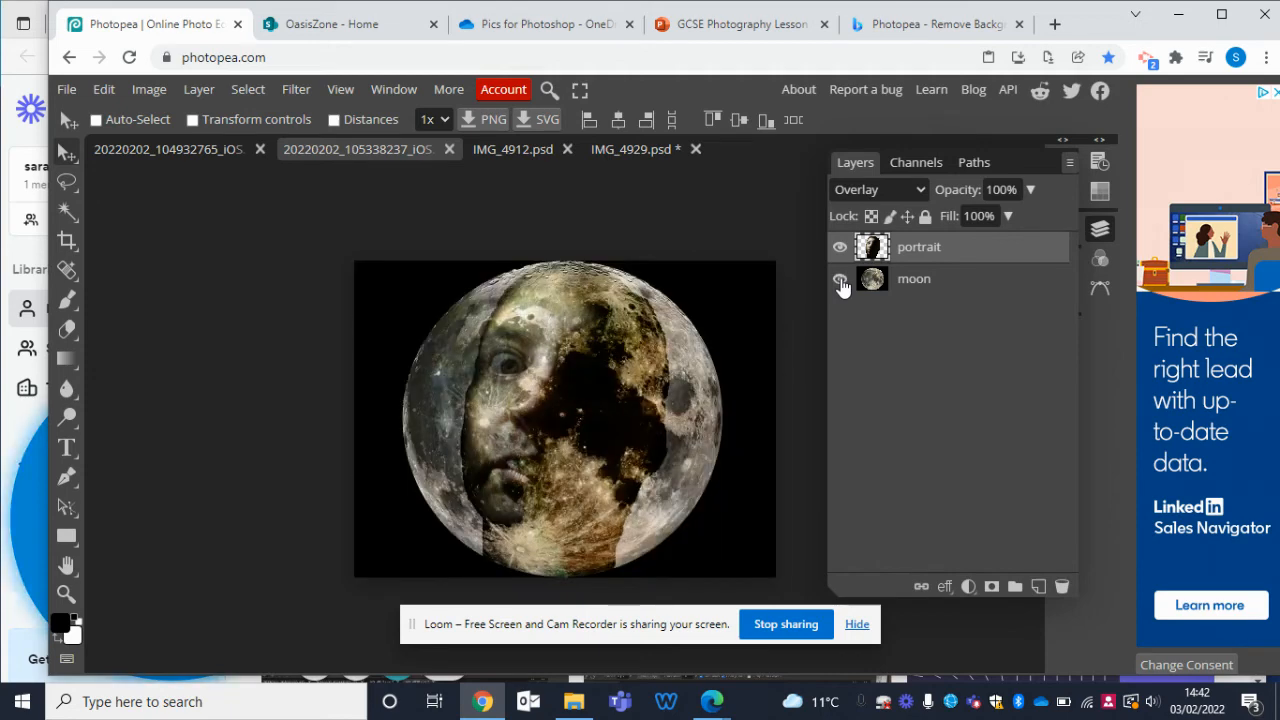
left_click_drag(528, 414, 580, 410)
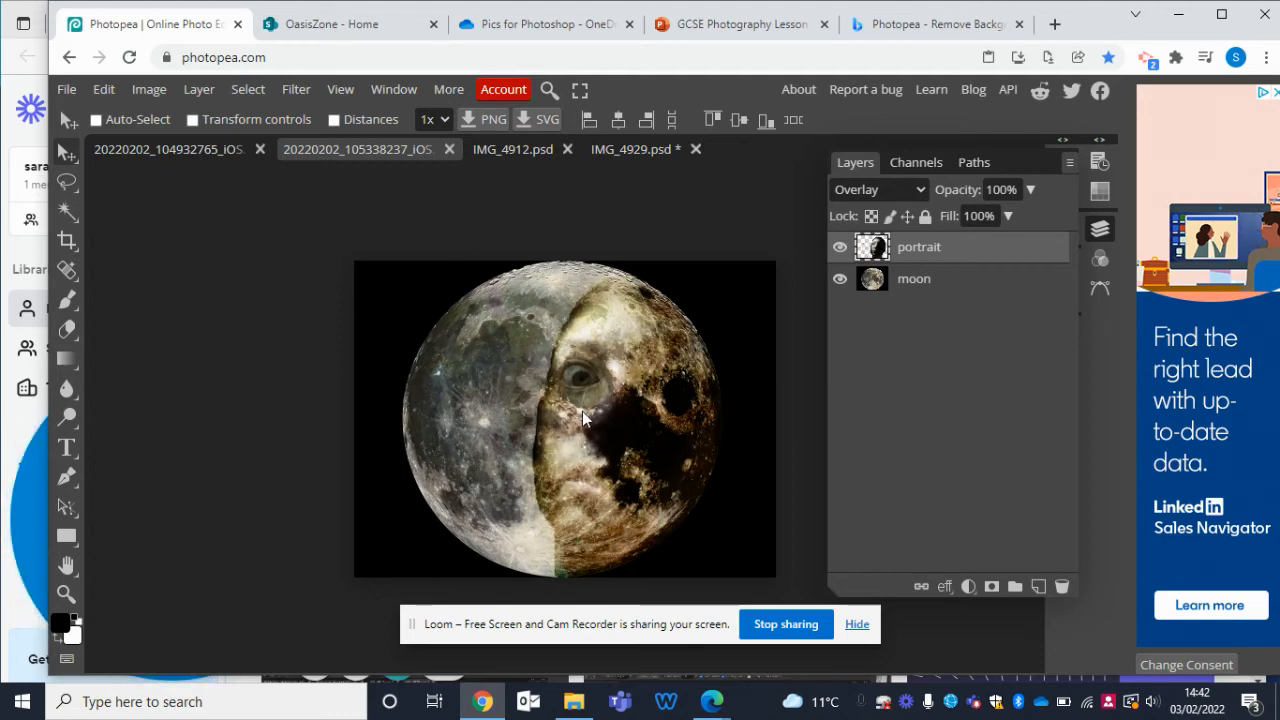
Try the Soft Light, Hard Light and Vivid Light blend modes on the portrait layer in turn.
left_click(891, 188)
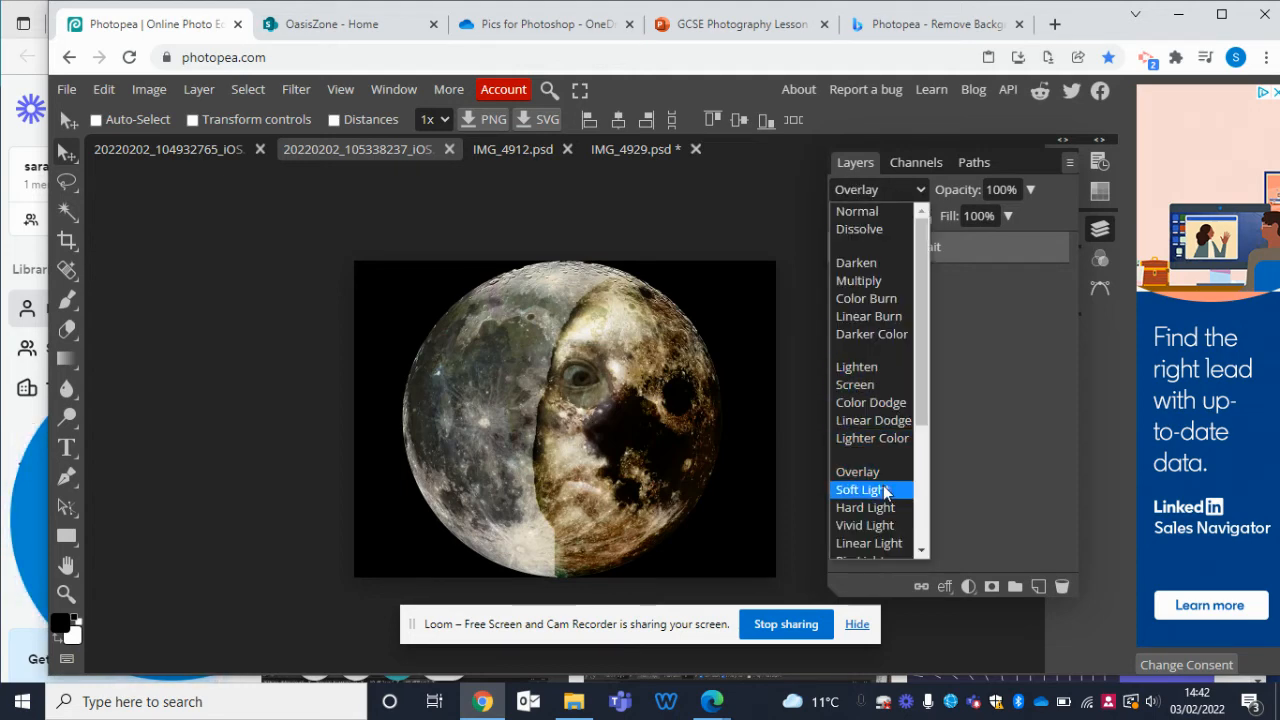
left_click(883, 489)
left_click(917, 190)
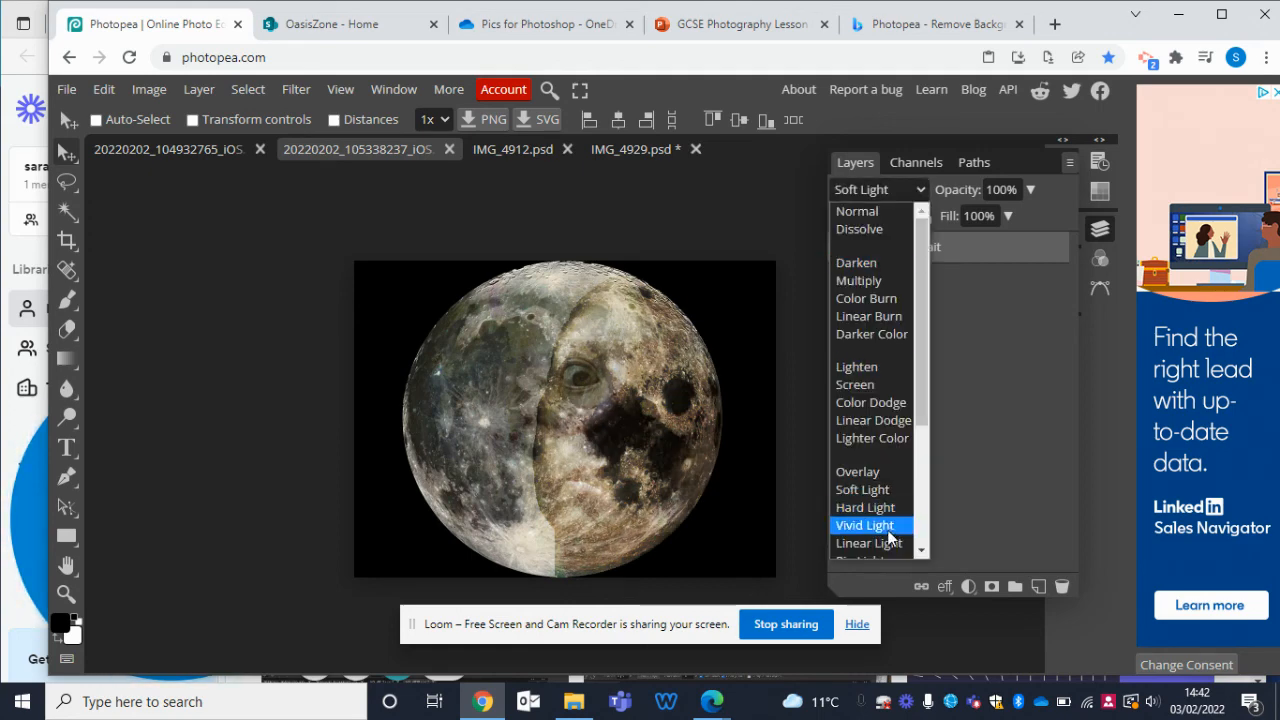
left_click(865, 507)
left_click(918, 186)
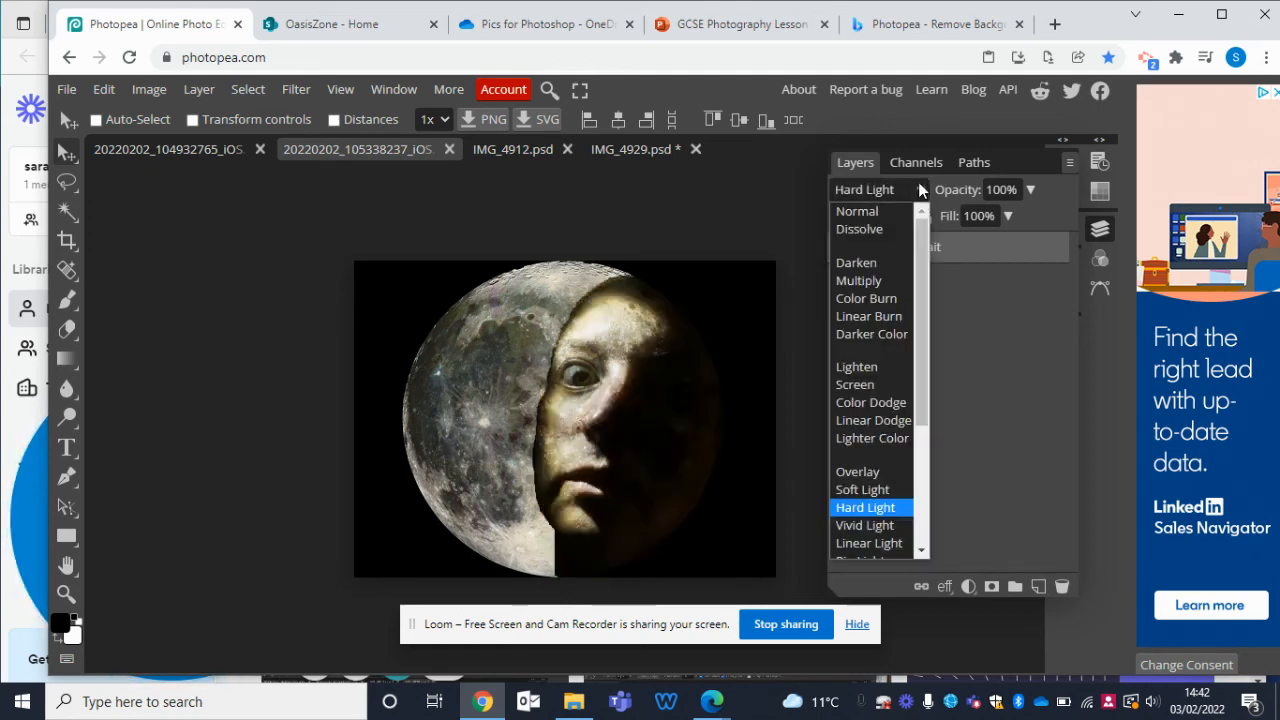
scroll(895, 477, "down", 2)
scroll(895, 477, "down", 1)
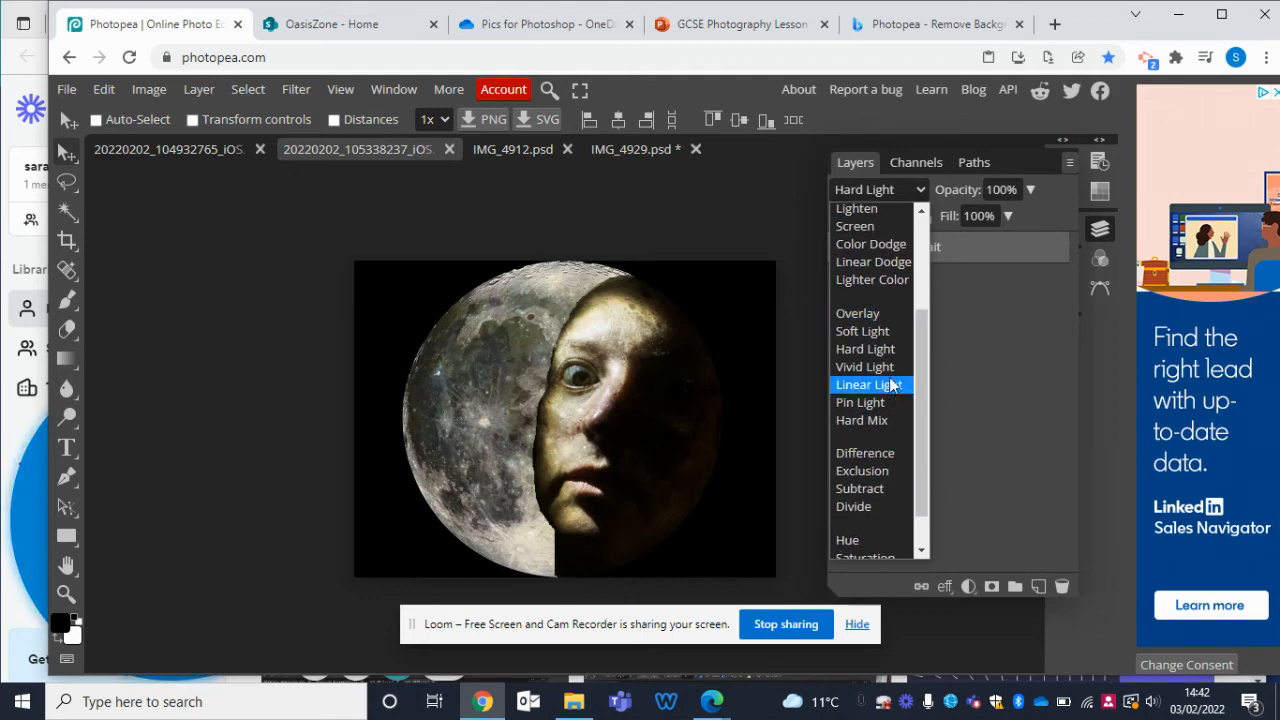
left_click(887, 366)
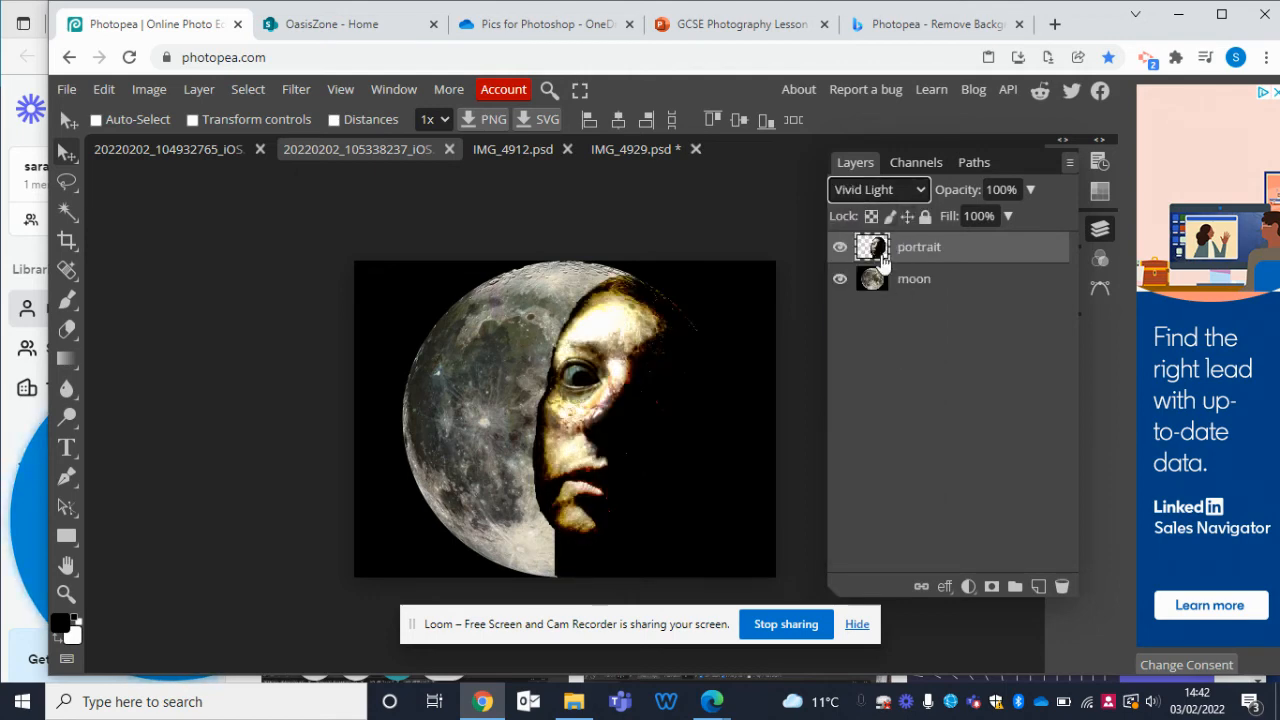
Try the Difference blend mode on the portrait layer.
left_click(918, 189)
scroll(892, 480, "down", 2)
scroll(892, 480, "down", 2)
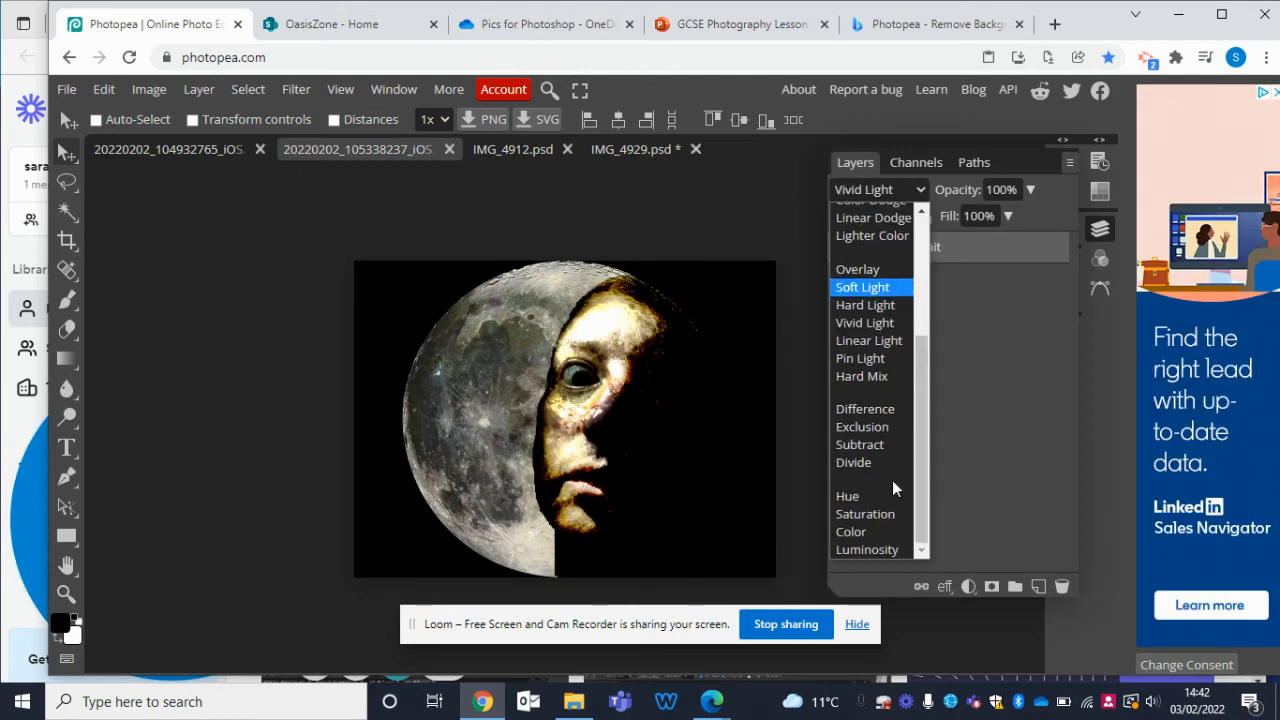
left_click(884, 407)
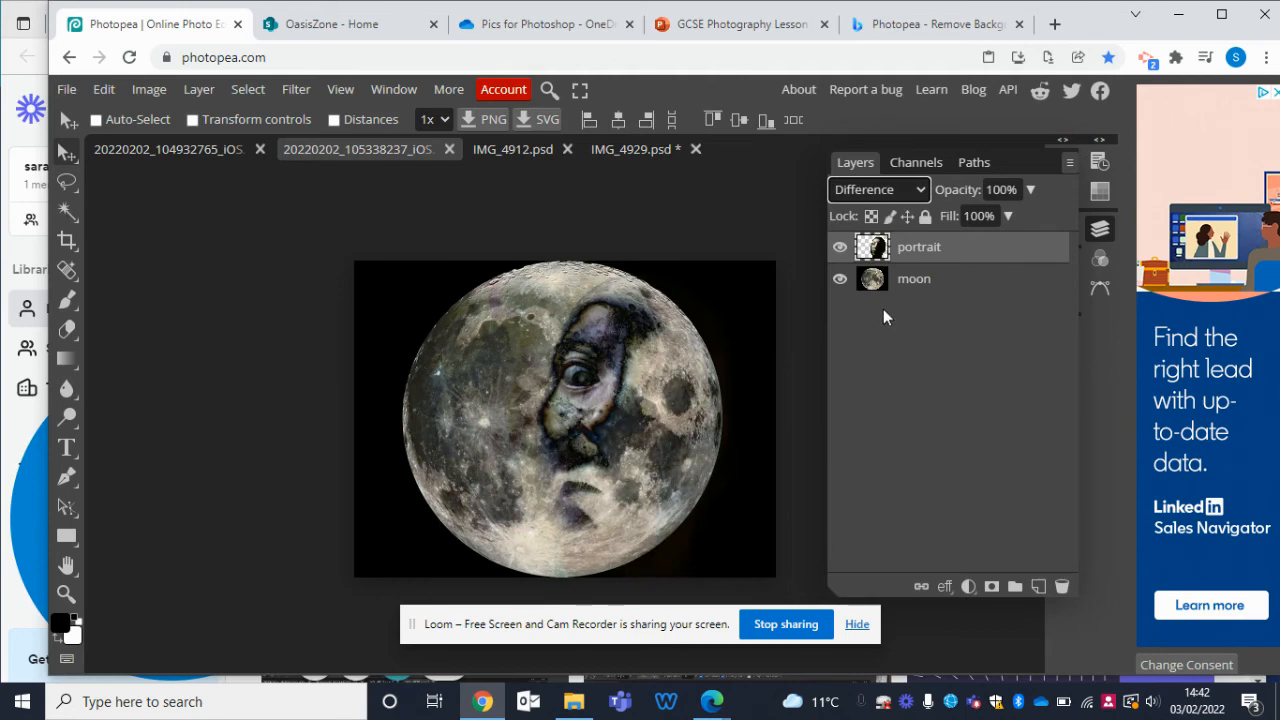
scroll(877, 455, "down", 3)
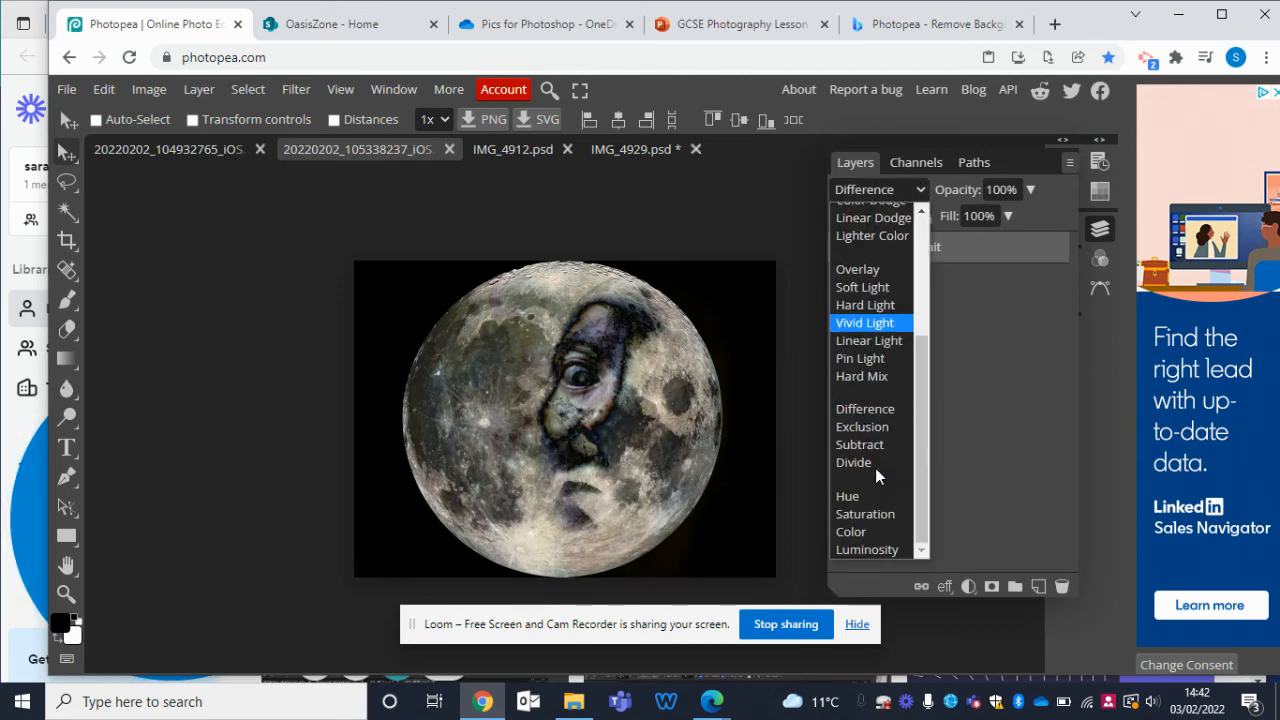
left_click(877, 411)
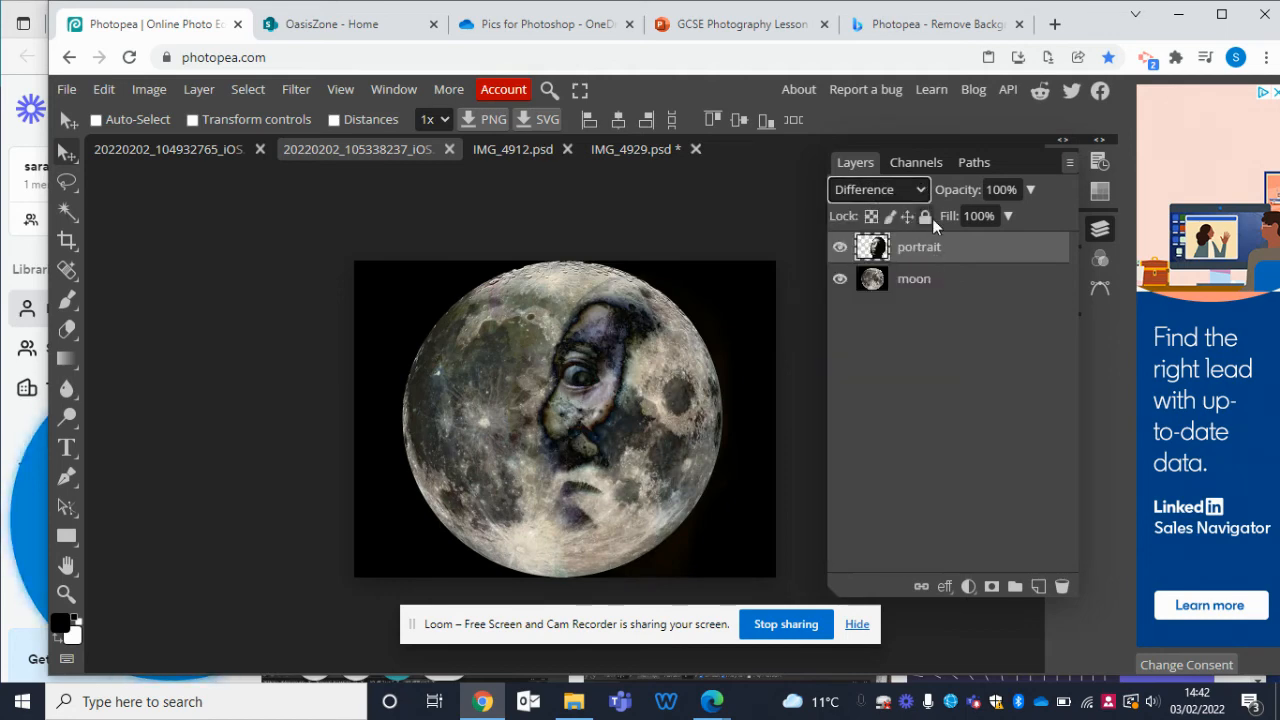
Set the portrait layer's blend mode back to Normal.
left_click(911, 191)
left_click_drag(924, 435, 924, 353)
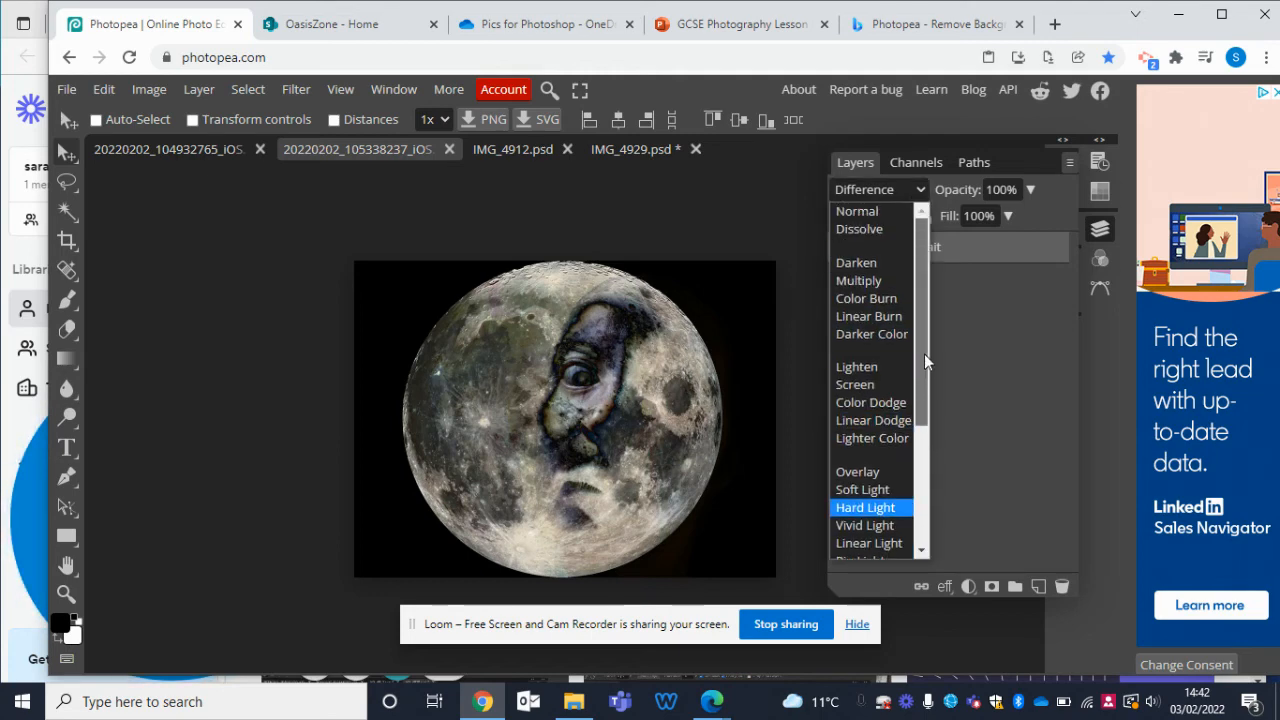
left_click(855, 209)
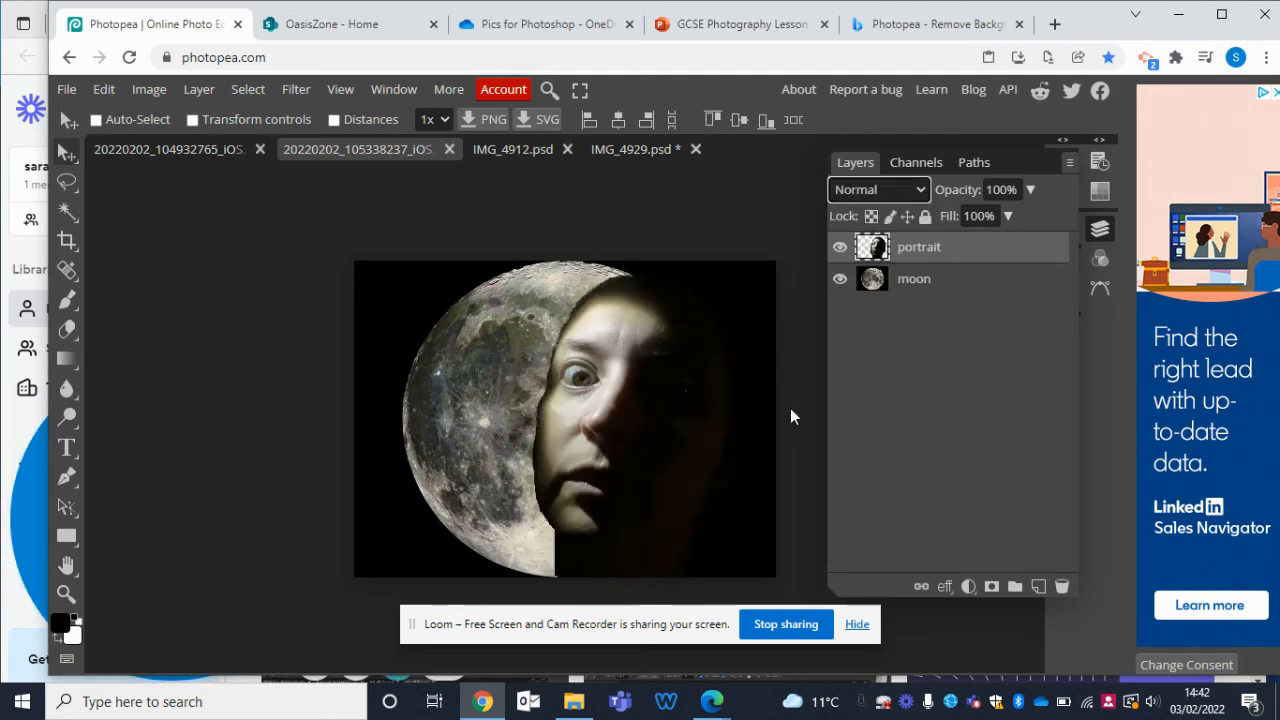
Try the Multiply and Linear Burn blend modes on the portrait layer in turn.
left_click(925, 189)
left_click(900, 280)
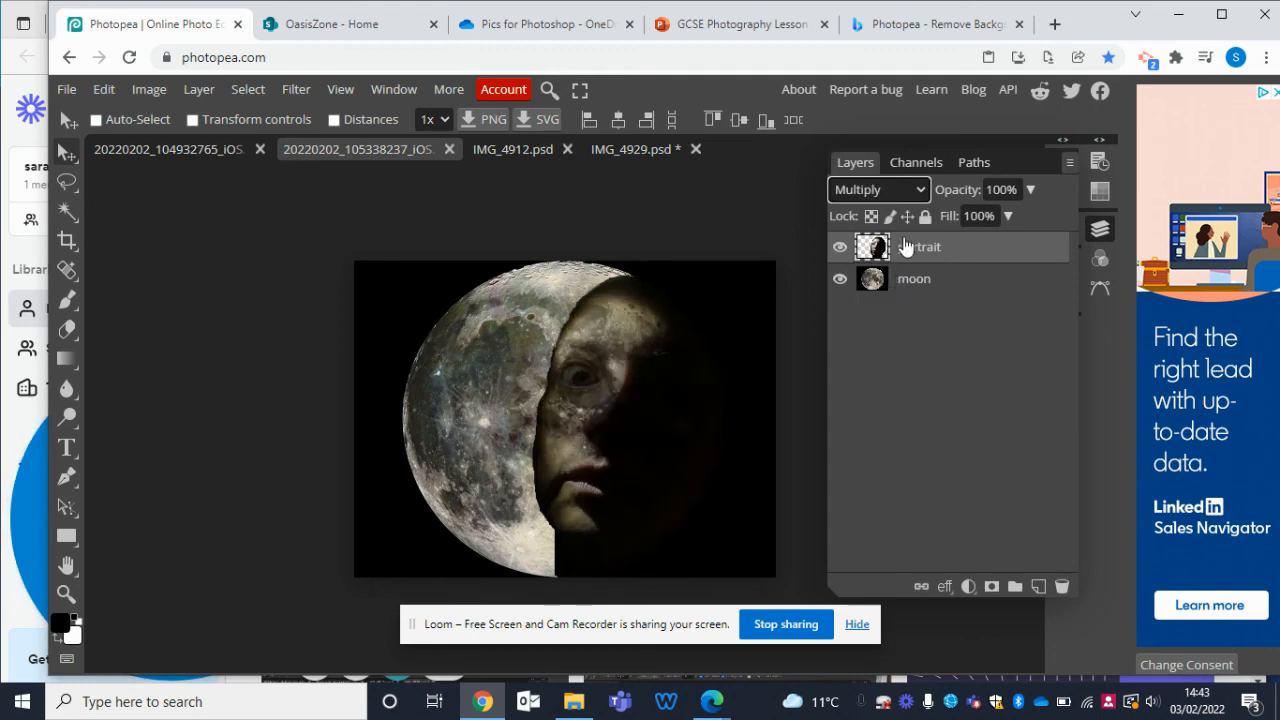
left_click(923, 192)
left_click(880, 312)
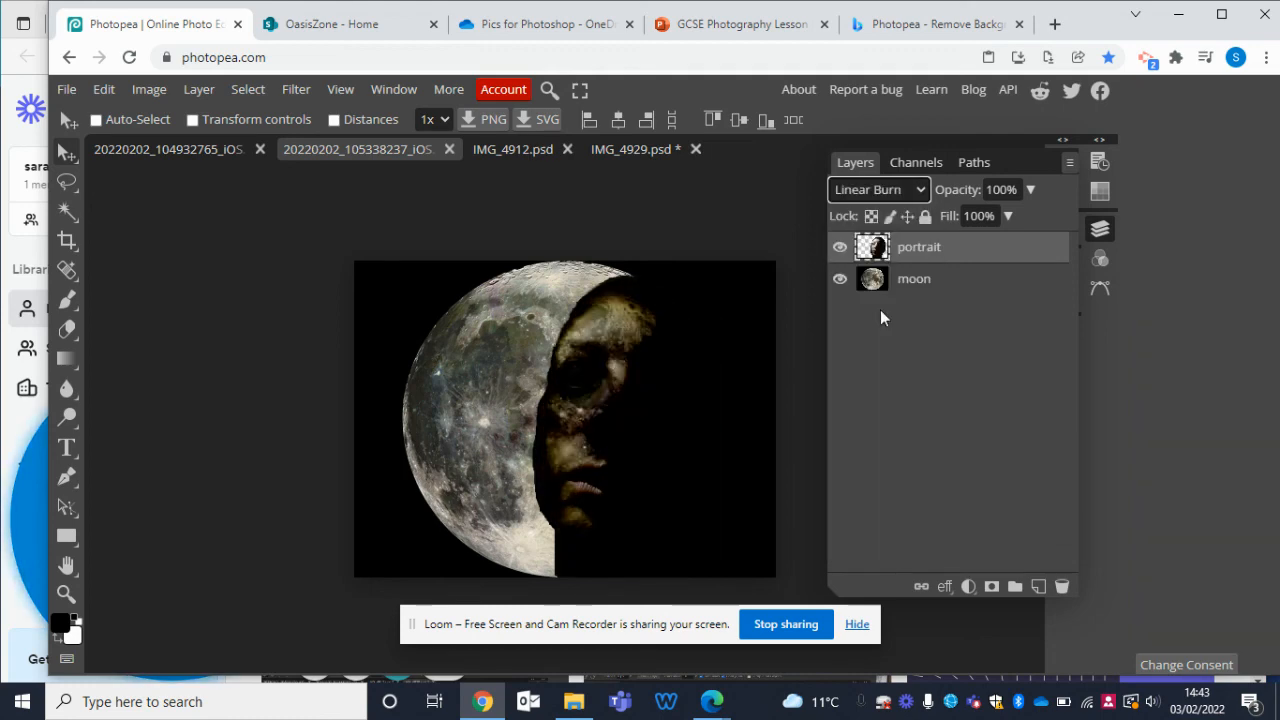
Try the Lighten and Color Dodge blend modes on the portrait layer, and set it to Lighter Color.
left_click(913, 192)
left_click(881, 368)
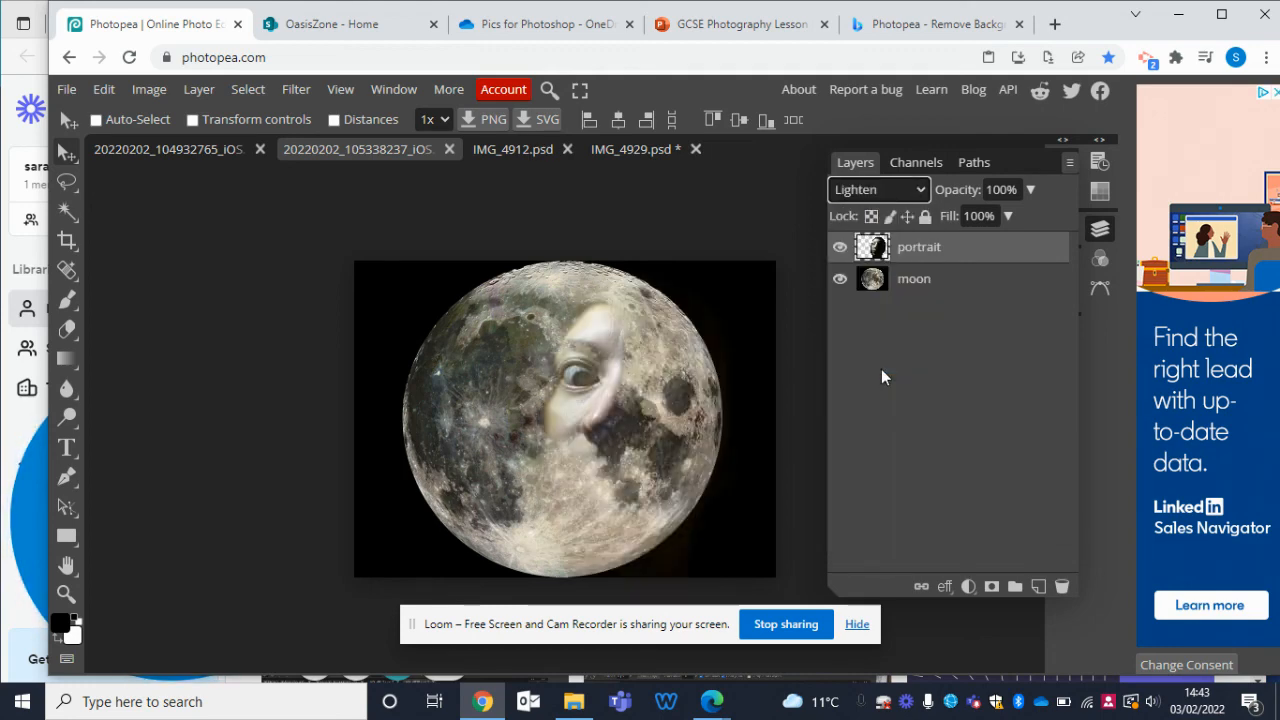
left_click(923, 188)
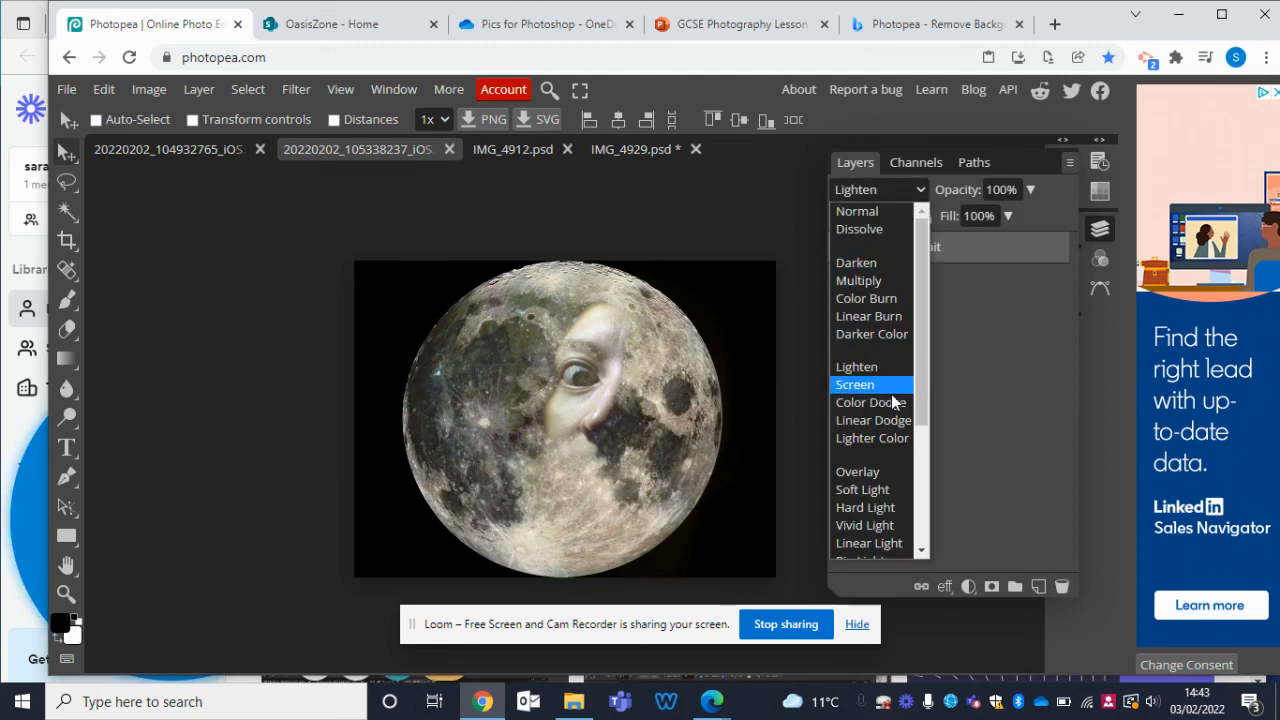
left_click(891, 403)
left_click(915, 190)
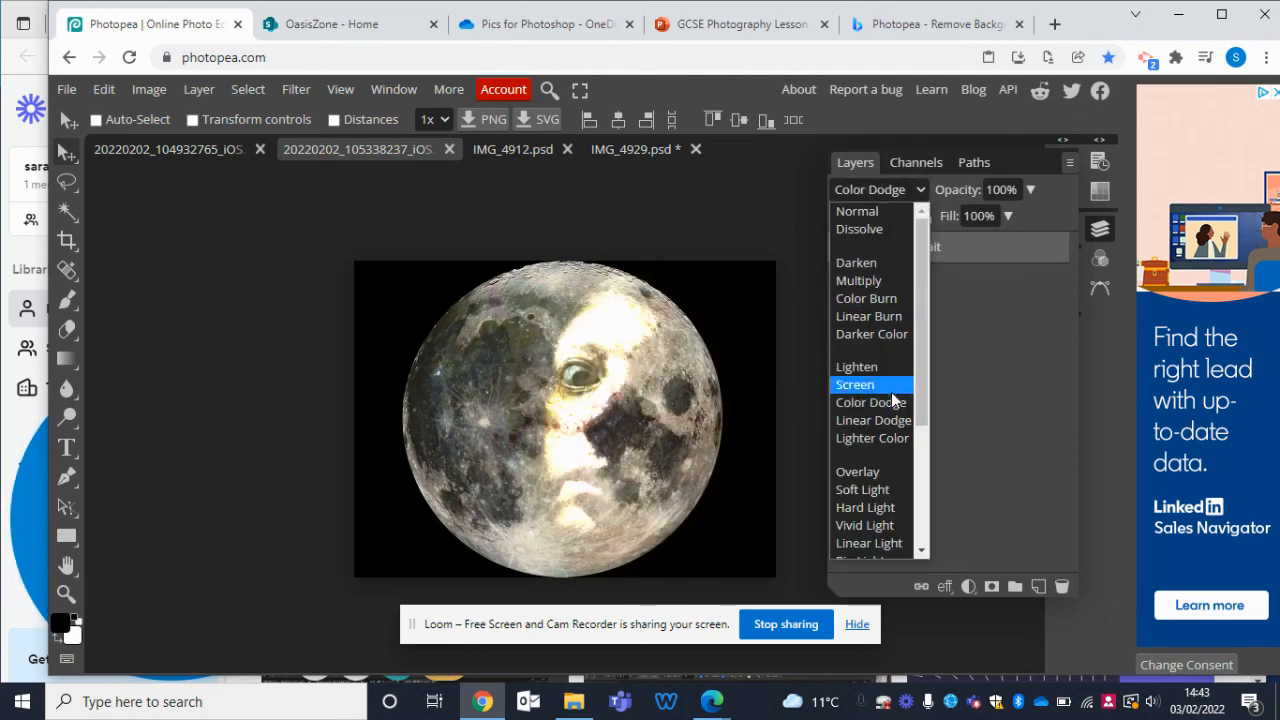
left_click(884, 443)
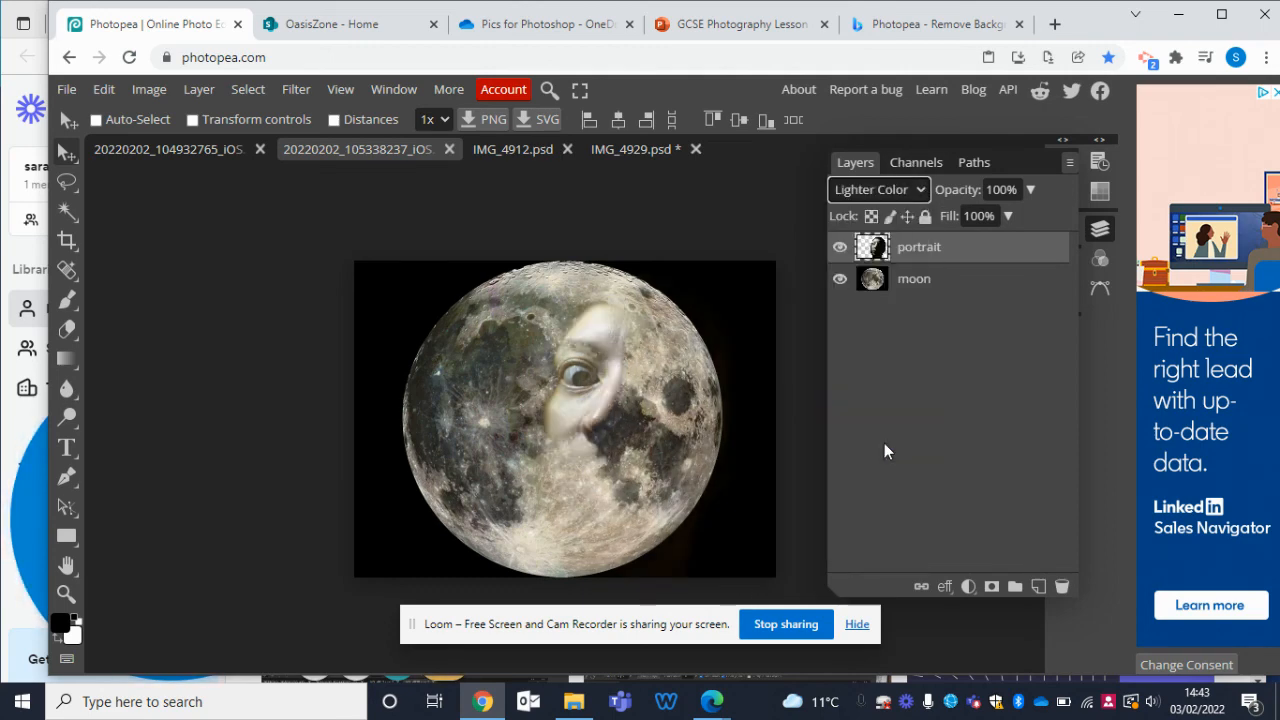